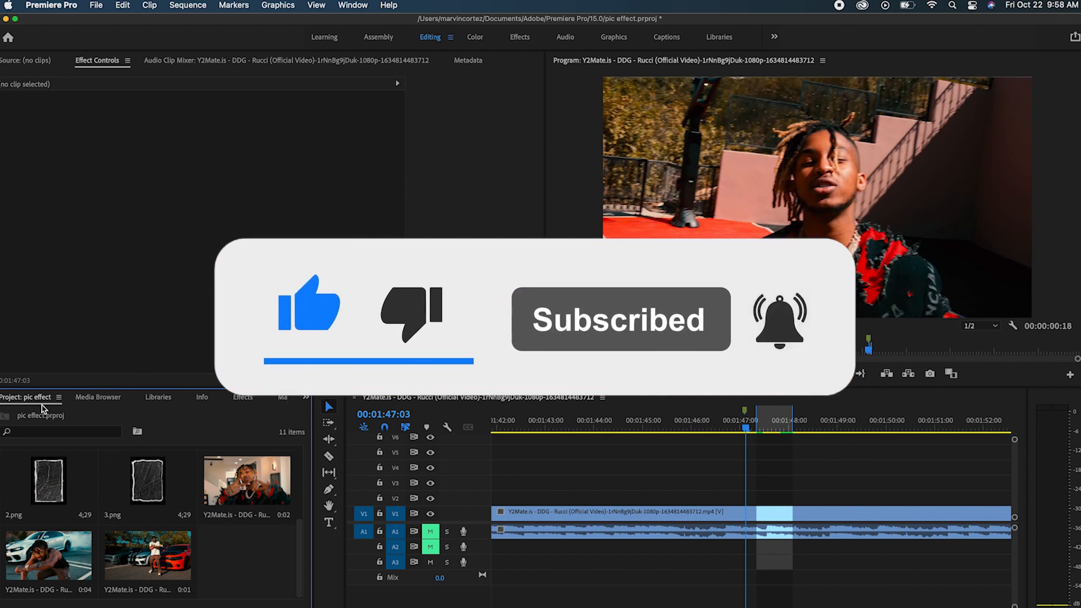
# Move the playhead to the first marked frame at 00:00:19:22
pyautogui.scroll(-5, 702, 481)
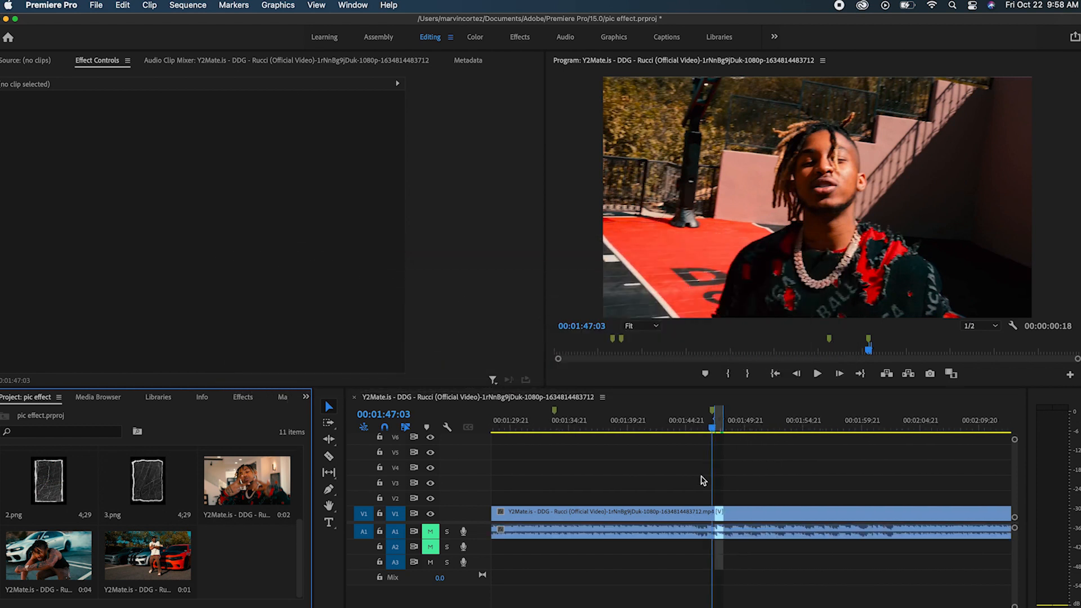
pyautogui.scroll(-5, 702, 481)
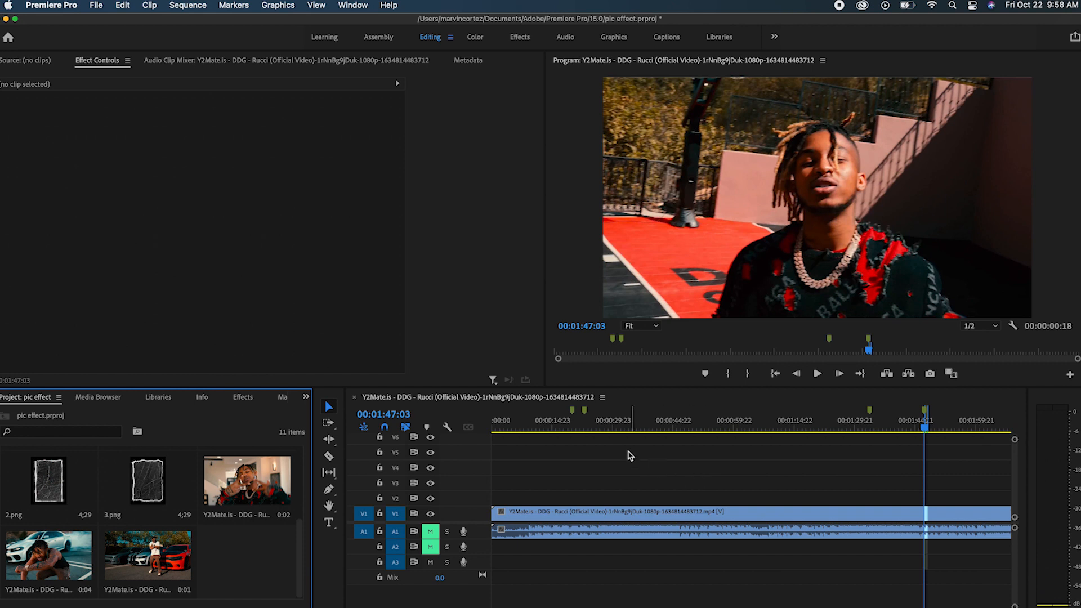
pyautogui.click(572, 428)
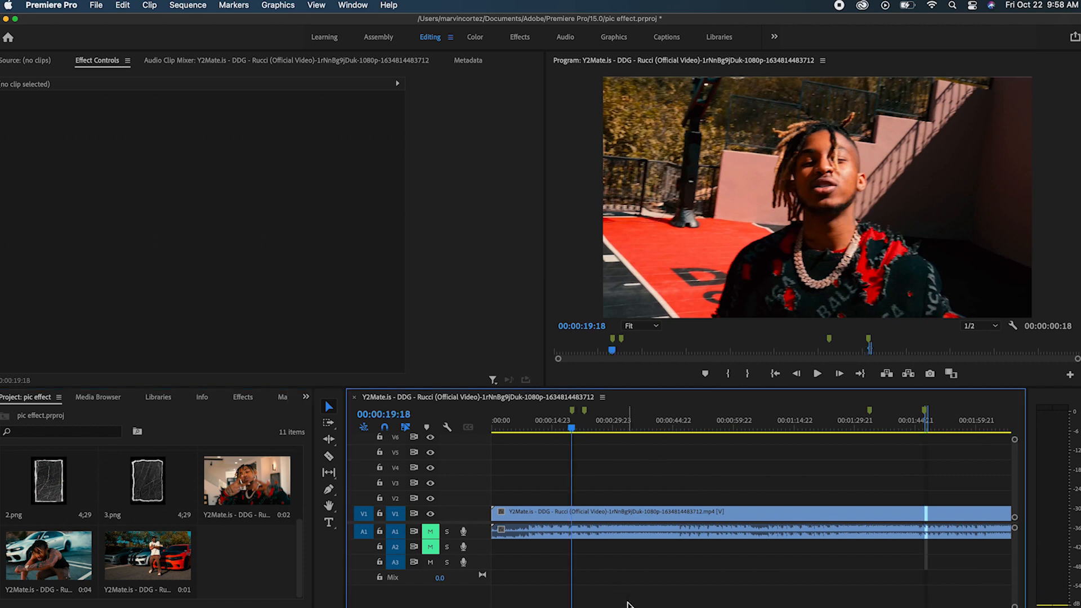
pyautogui.moveTo(816, 607); pyautogui.dragTo(506, 607)
pyautogui.click(756, 432)
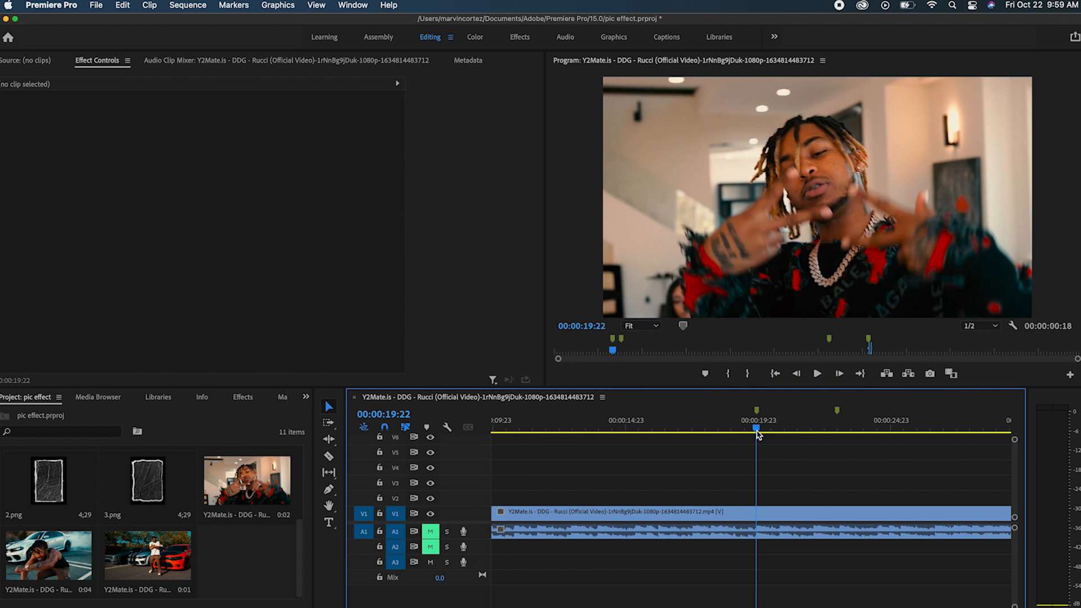
# Play back the sequence from just before the first marker to review the shots around it
pyautogui.press('\\')
pyautogui.moveTo(579, 429); pyautogui.dragTo(558, 428)
pyautogui.press('space')
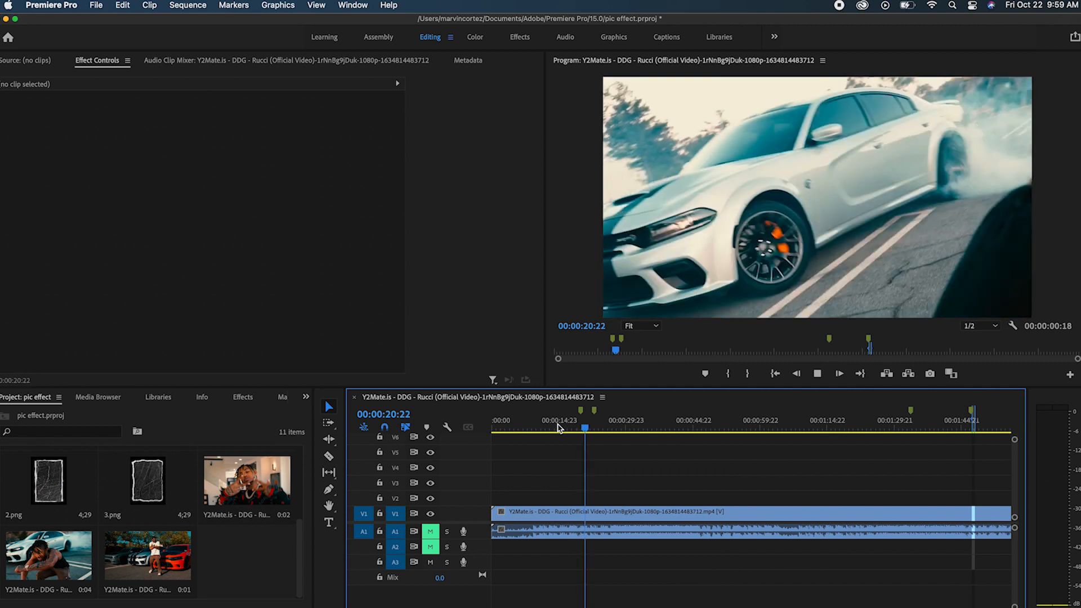
pyautogui.press('space')
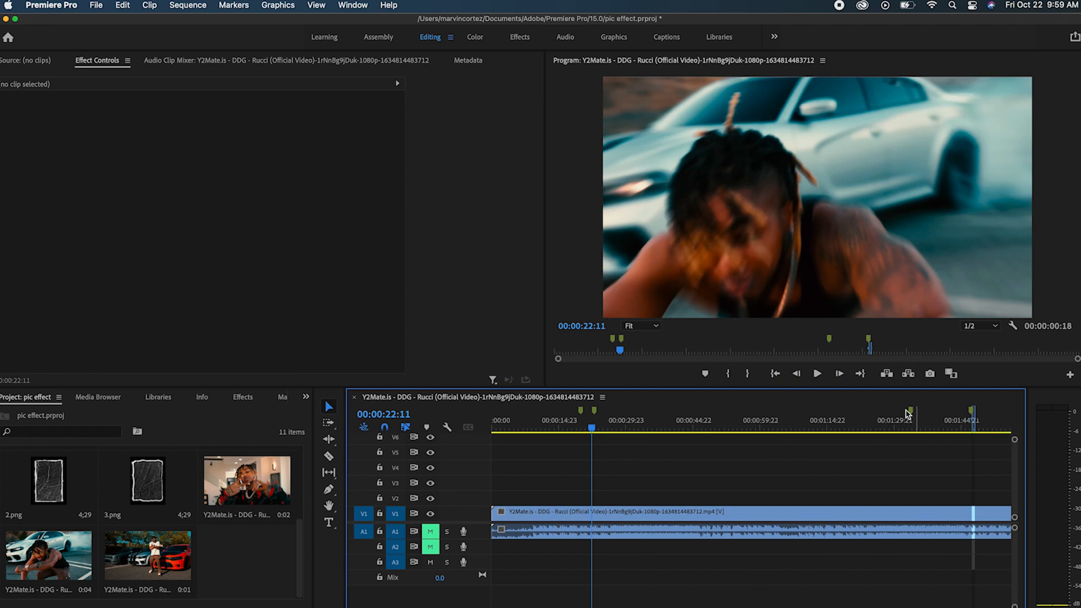
# Return to the first marker's frame at 00:00:19:22 and open its frame export settings without exporting
pyautogui.click(580, 429)
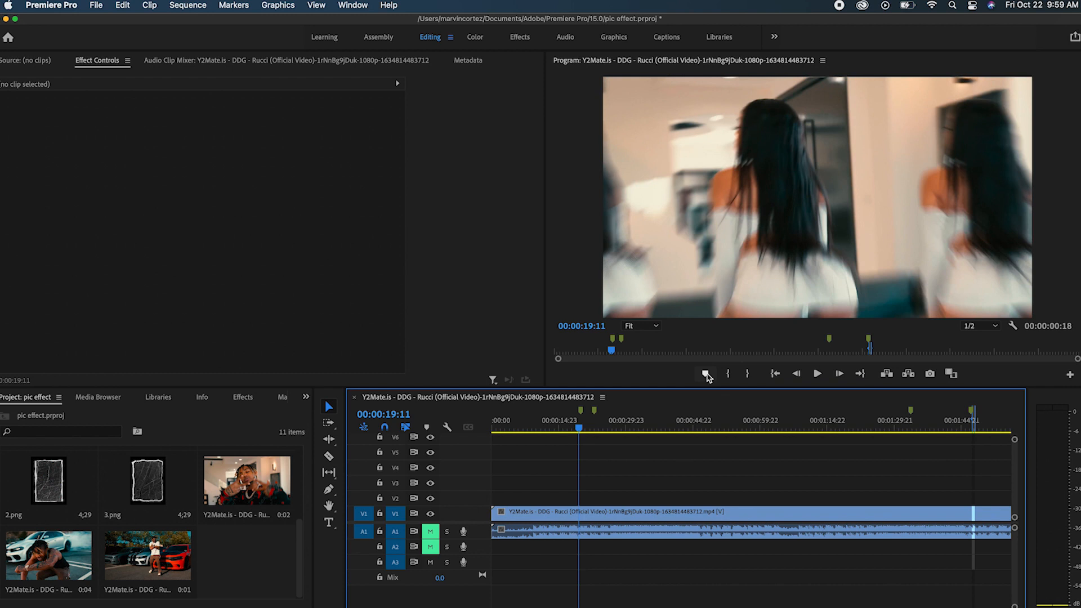
pyautogui.moveTo(580, 607); pyautogui.dragTo(501, 607)
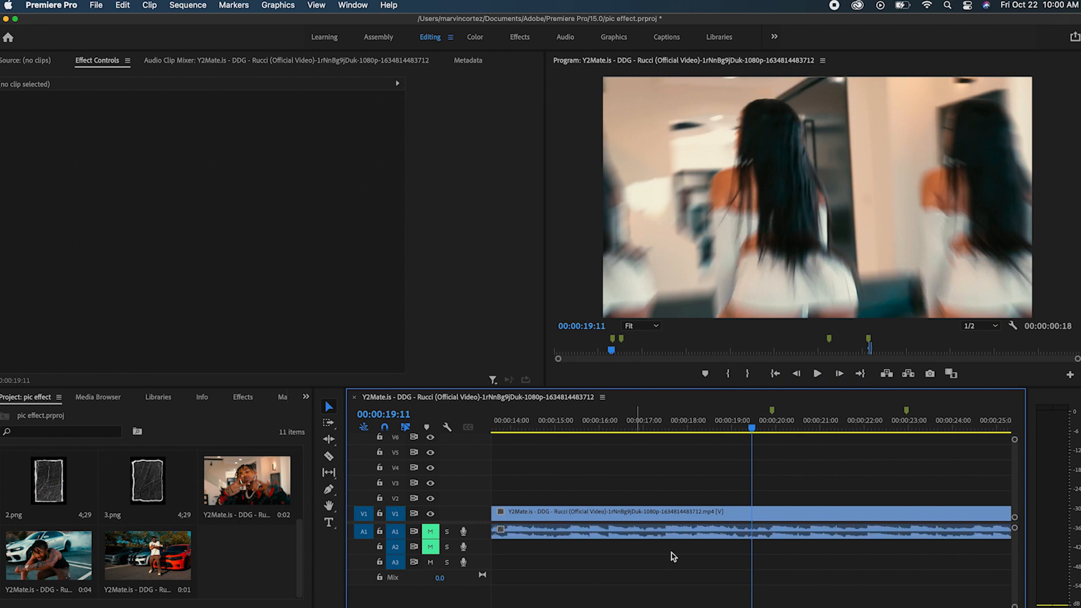
pyautogui.click(770, 429)
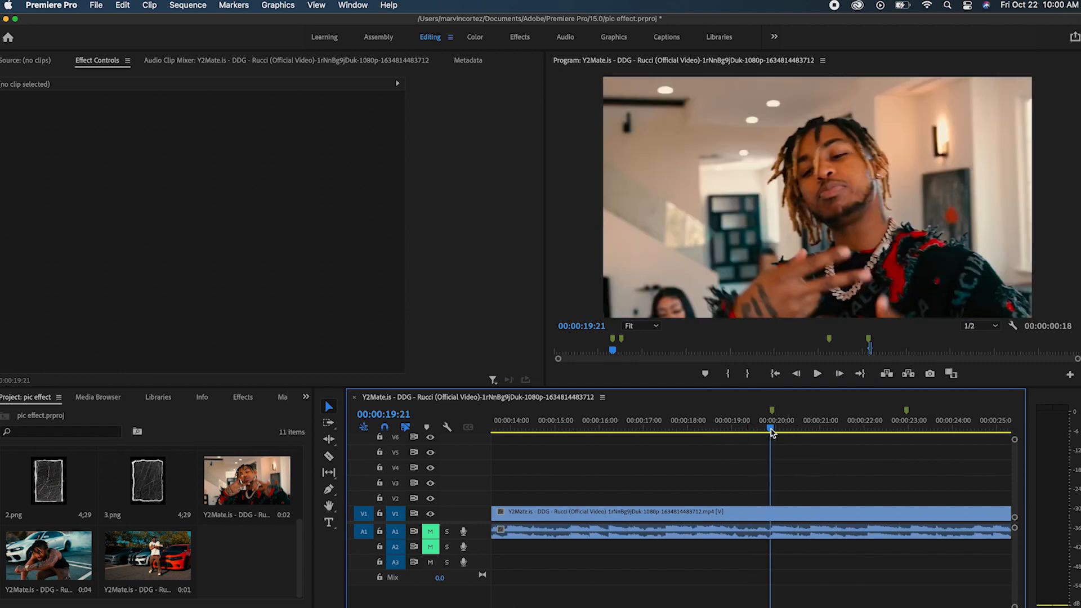
pyautogui.moveTo(770, 431); pyautogui.dragTo(772, 432)
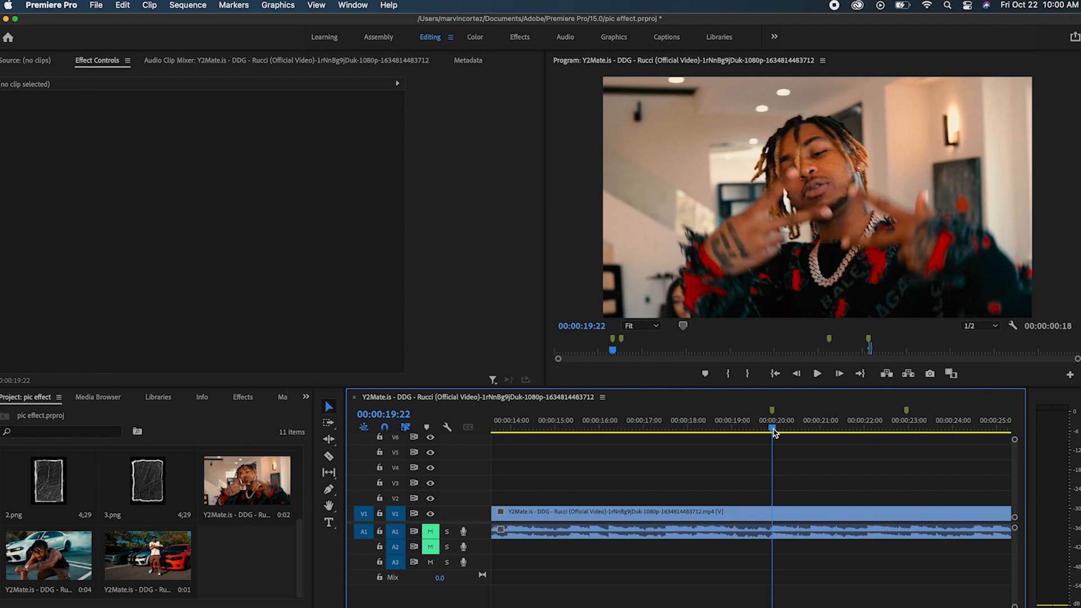
pyautogui.click(929, 373)
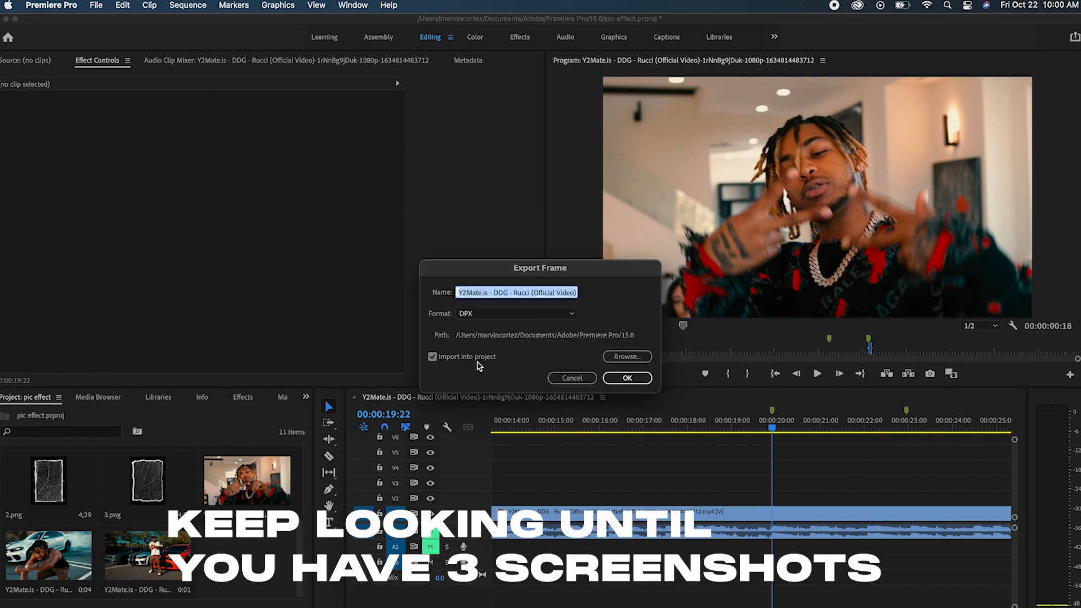
pyautogui.click(572, 377)
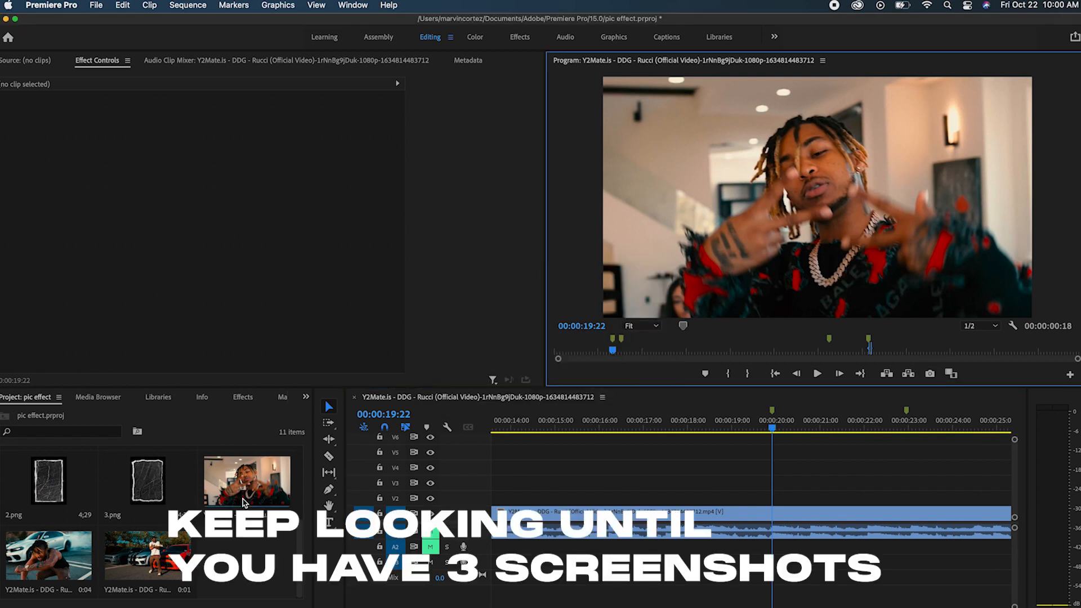
# Inspect the frames at the second marker, 00:00:22:23, and near the third marker, 00:01:33:10, as candidate stills
pyautogui.click(907, 432)
pyautogui.press('Right')
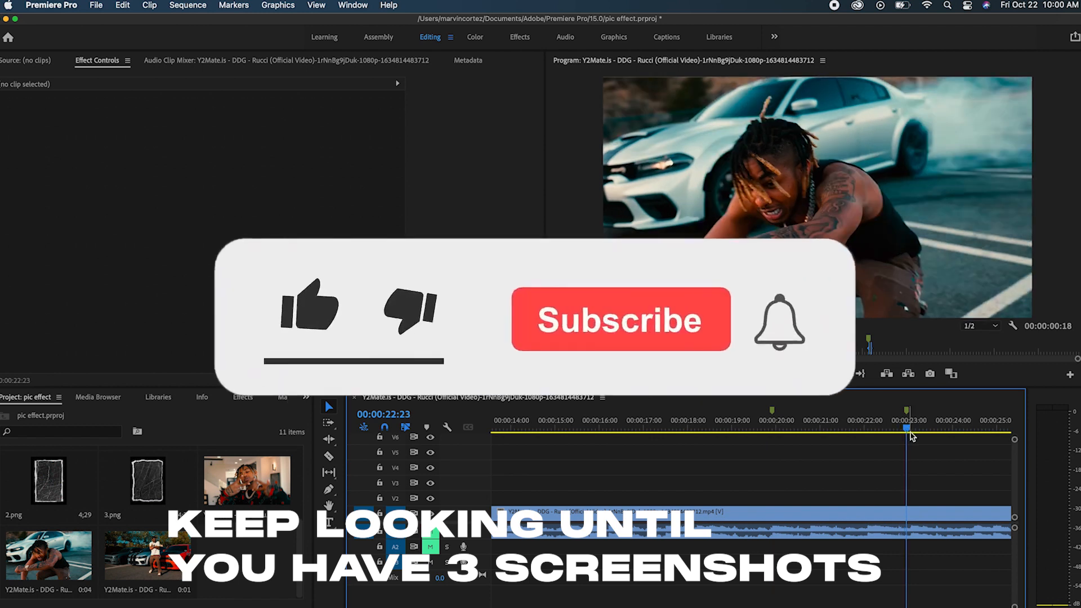
pyautogui.press('-')
pyautogui.press('-')
pyautogui.press('-')
pyautogui.press('-')
pyautogui.click(859, 430)
pyautogui.press('=')
pyautogui.press('=')
pyautogui.press('=')
pyautogui.press('=')
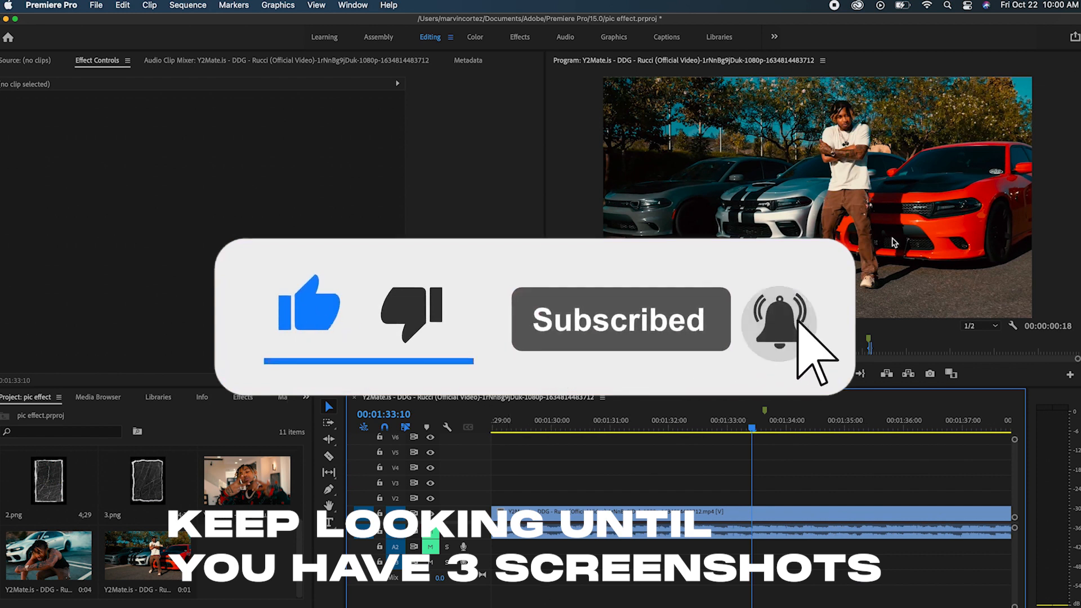
pyautogui.click(929, 373)
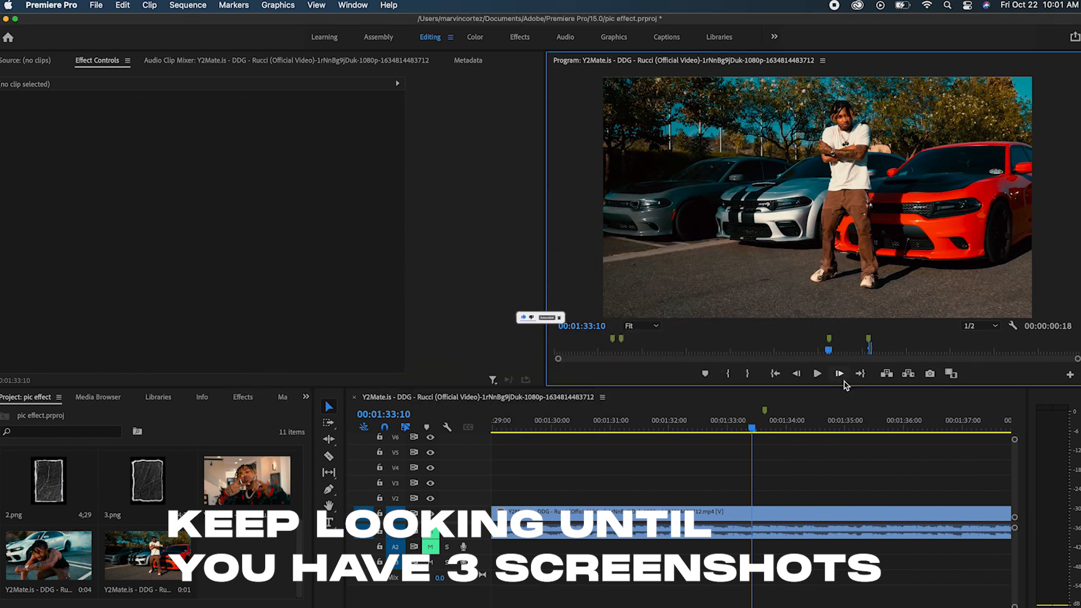
pyautogui.click(636, 378)
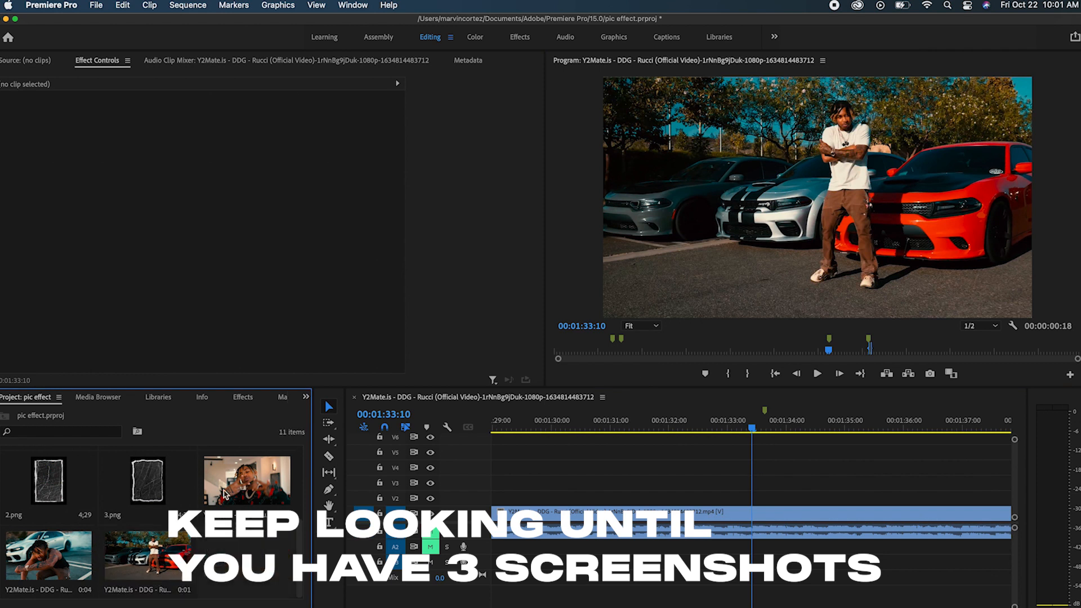
# Look through the rest of the sequence around the last marker and out to the end credits
pyautogui.press('\\')
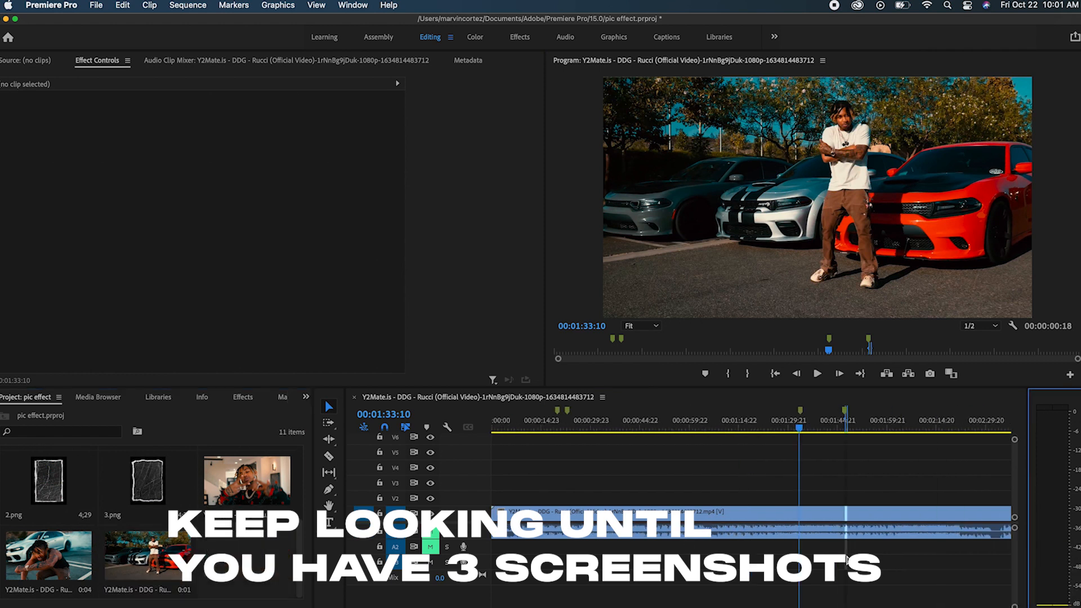
pyautogui.click(842, 426)
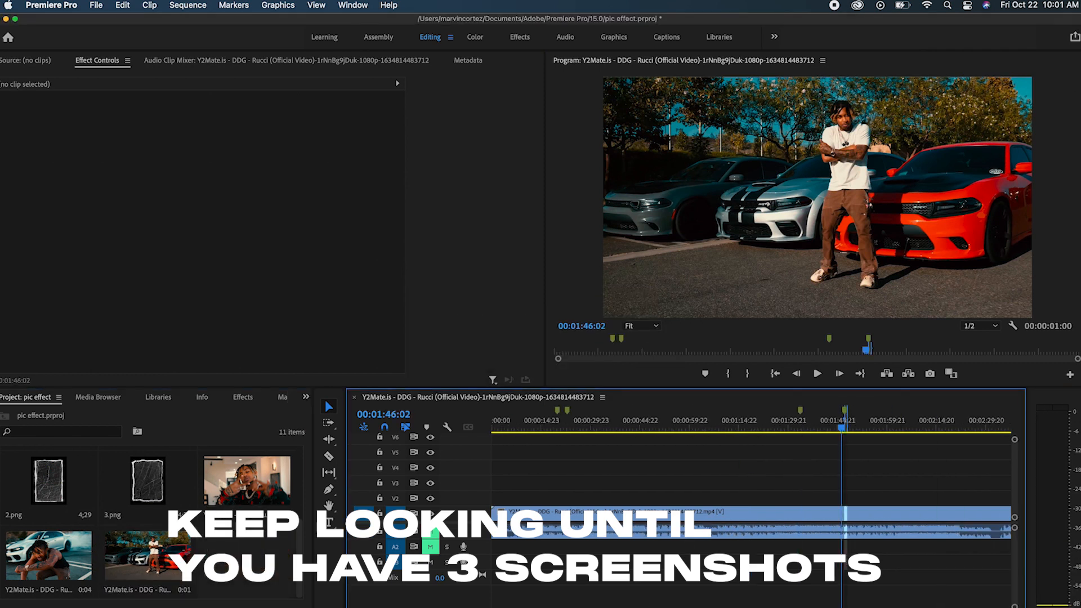
pyautogui.press('\\')
pyautogui.moveTo(816, 429); pyautogui.dragTo(823, 429)
pyautogui.press('Down')
pyautogui.press('-')
pyautogui.press('-')
pyautogui.press('-')
pyautogui.press('-')
pyautogui.press('-')
pyautogui.press('-')
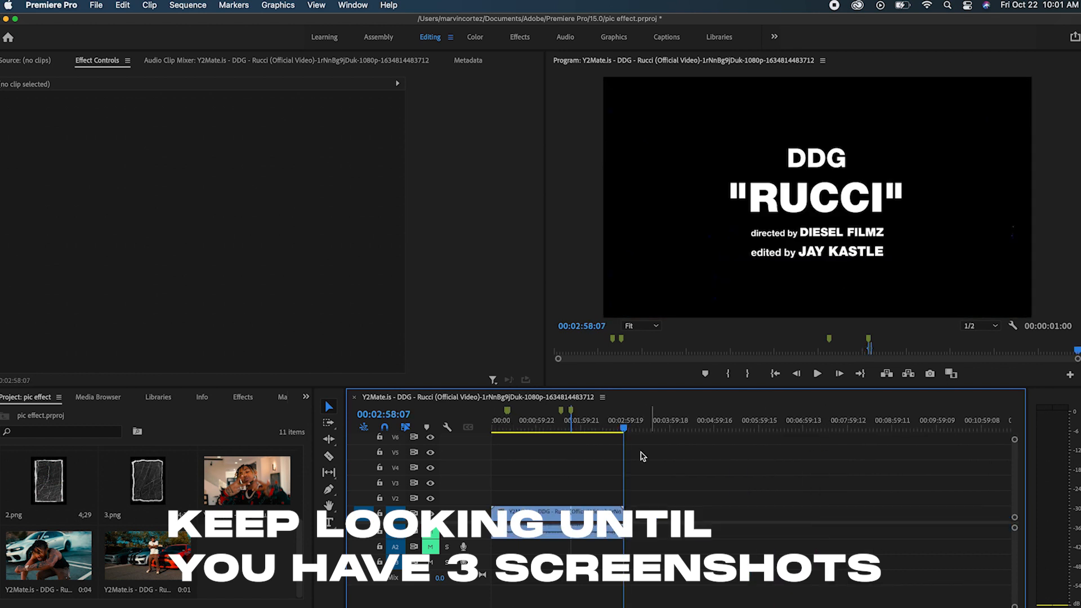
pyautogui.click(564, 429)
pyautogui.press('\\')
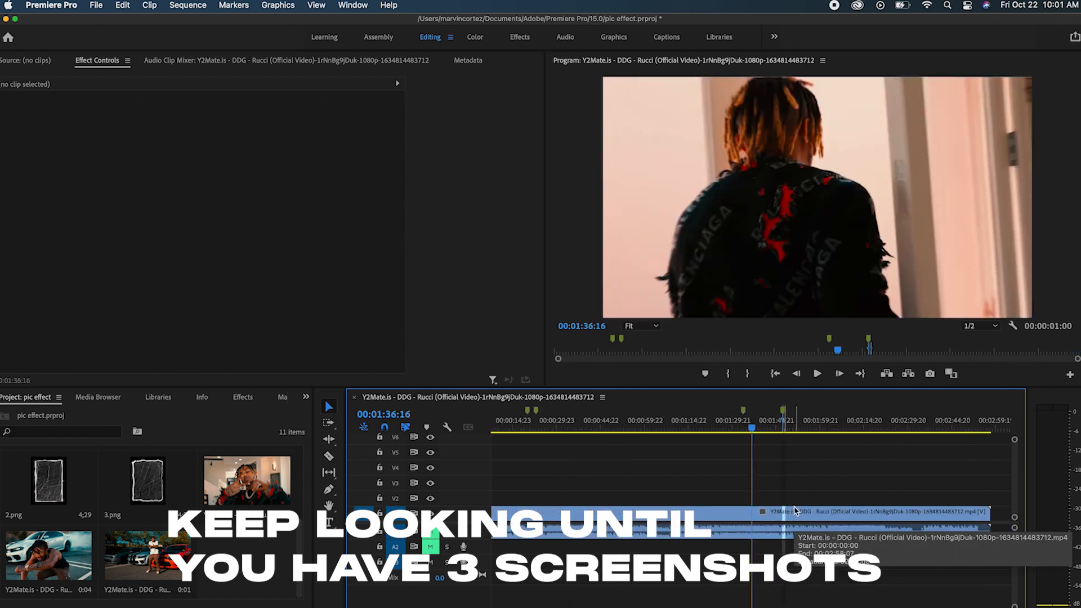
# Place the playhead at 00:01:47:10, on the last frame before the cut to the DDG Court shot
pyautogui.click(784, 431)
pyautogui.press('Left')
pyautogui.press('Right')
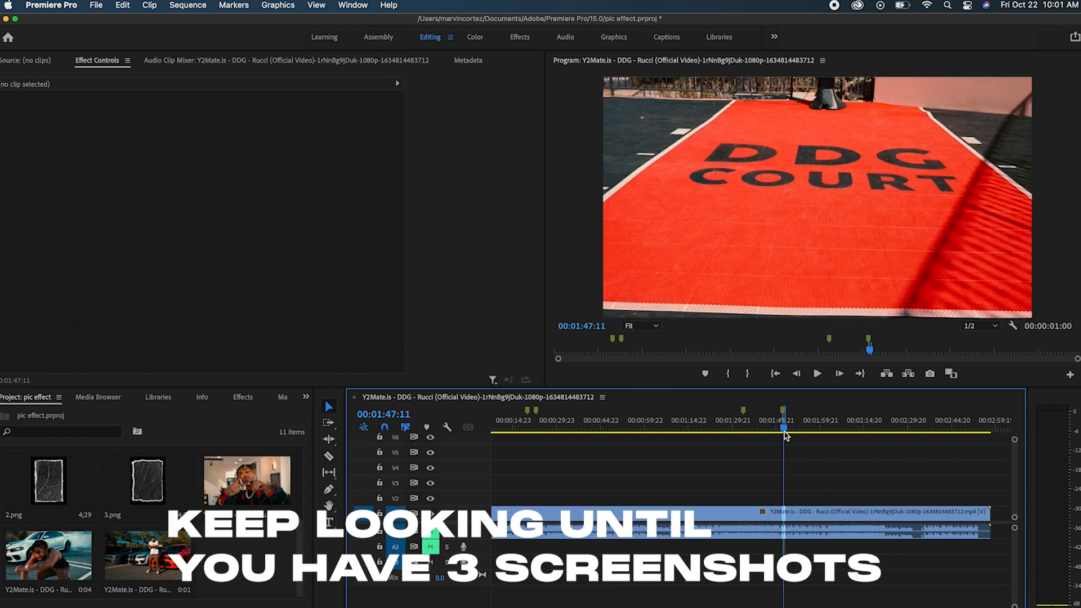
pyautogui.press('Left')
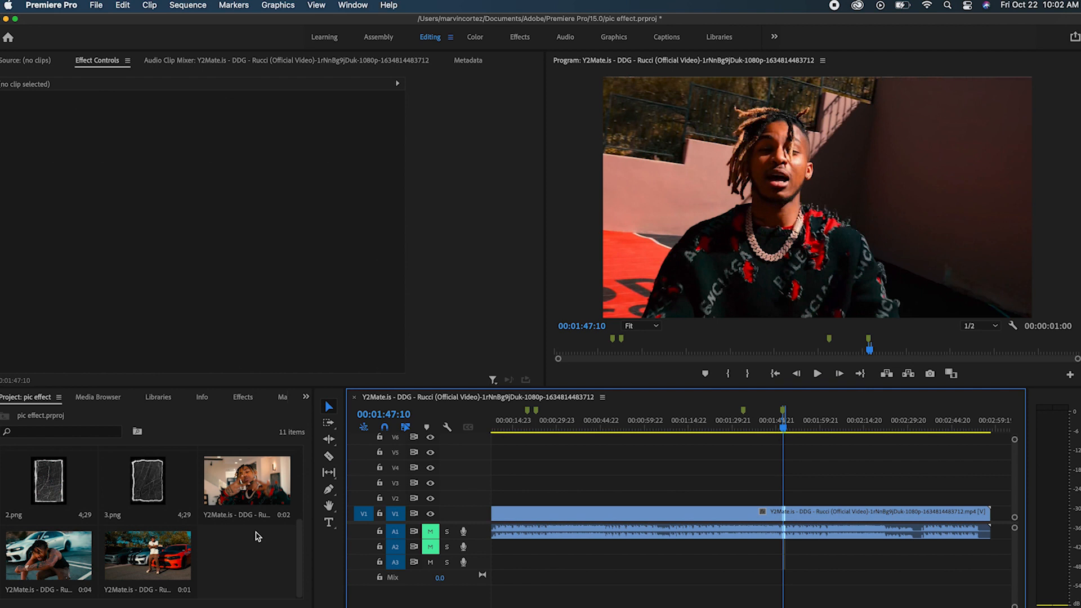
pyautogui.press('Right')
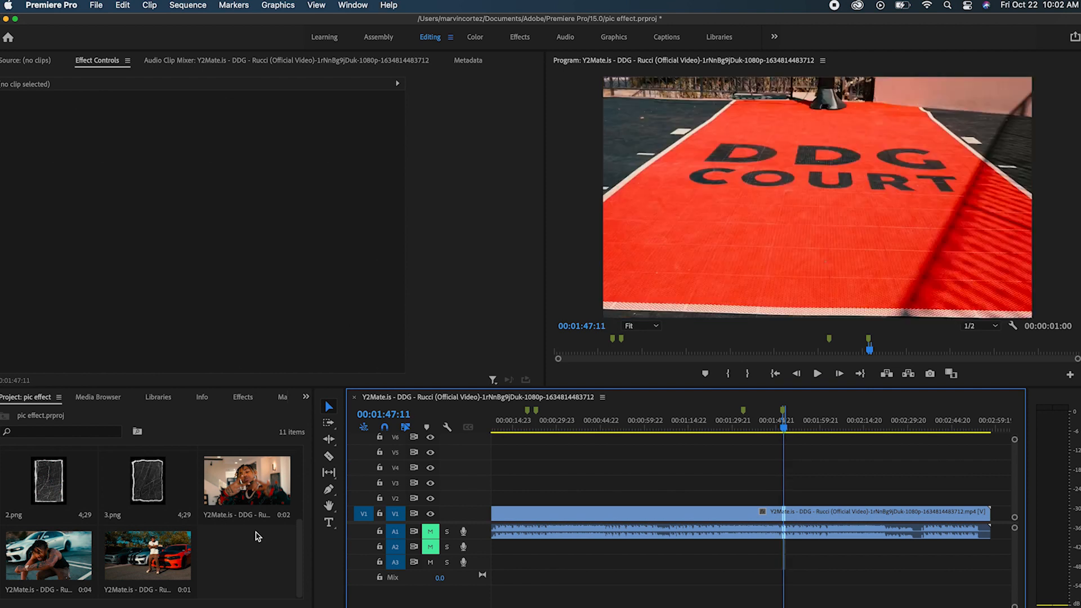
pyautogui.press('Left')
pyautogui.press('Right')
pyautogui.press('Left')
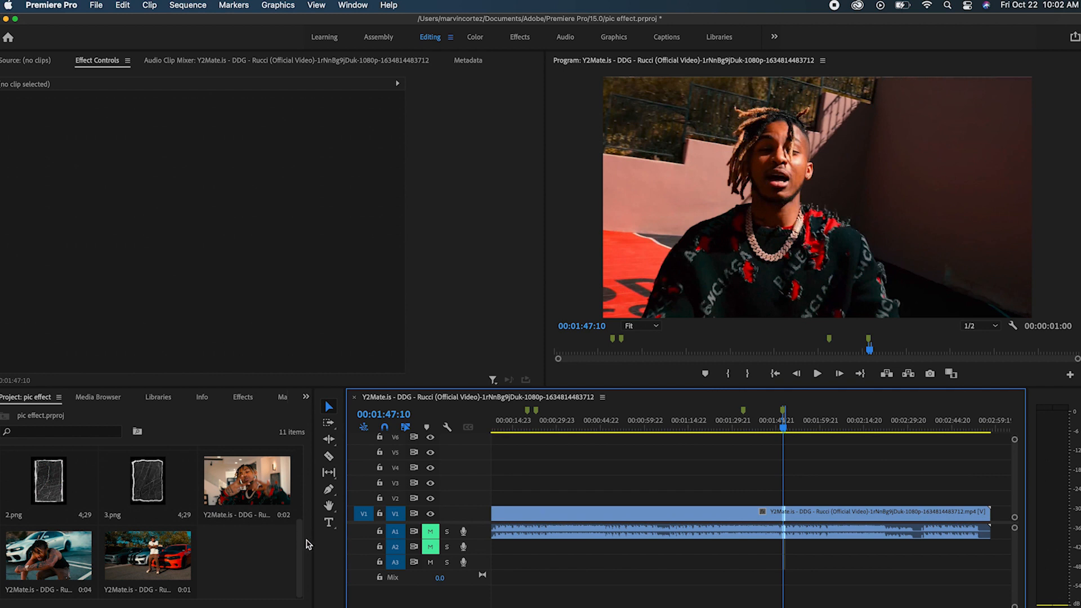
# Add the indoor still to track V2, starting at the playhead at 00:01:47:10
pyautogui.moveTo(244, 501); pyautogui.dragTo(788, 501)
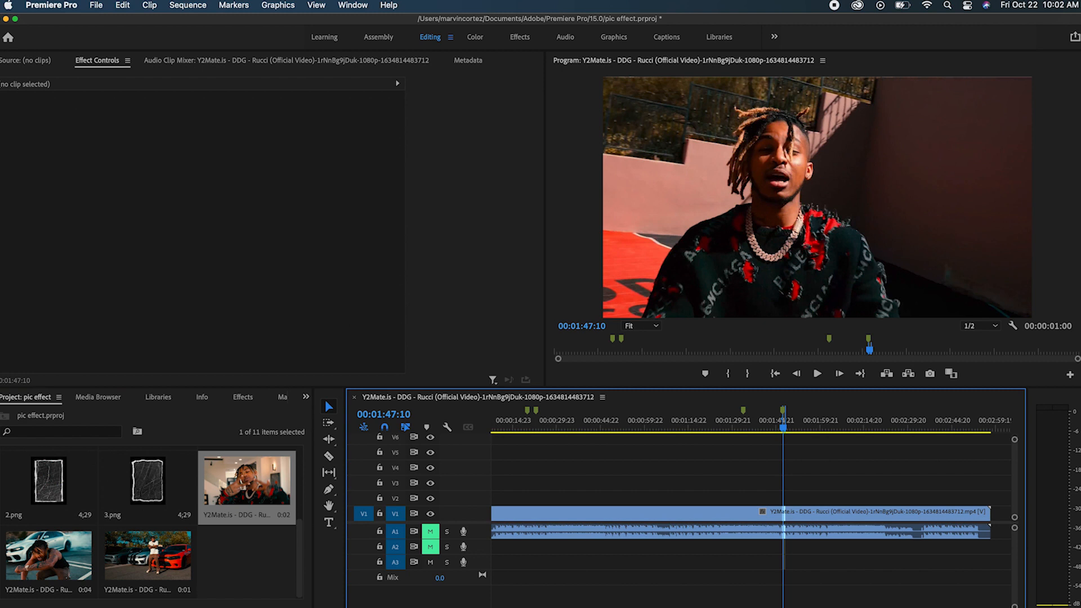
pyautogui.press('=')
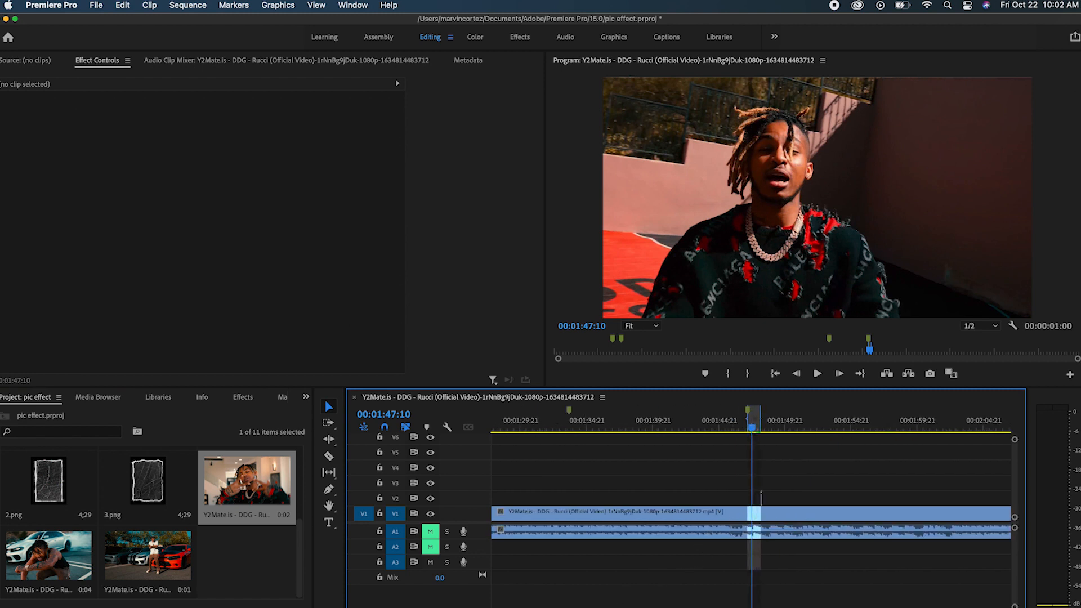
pyautogui.press('=')
pyautogui.press('=')
pyautogui.press('=')
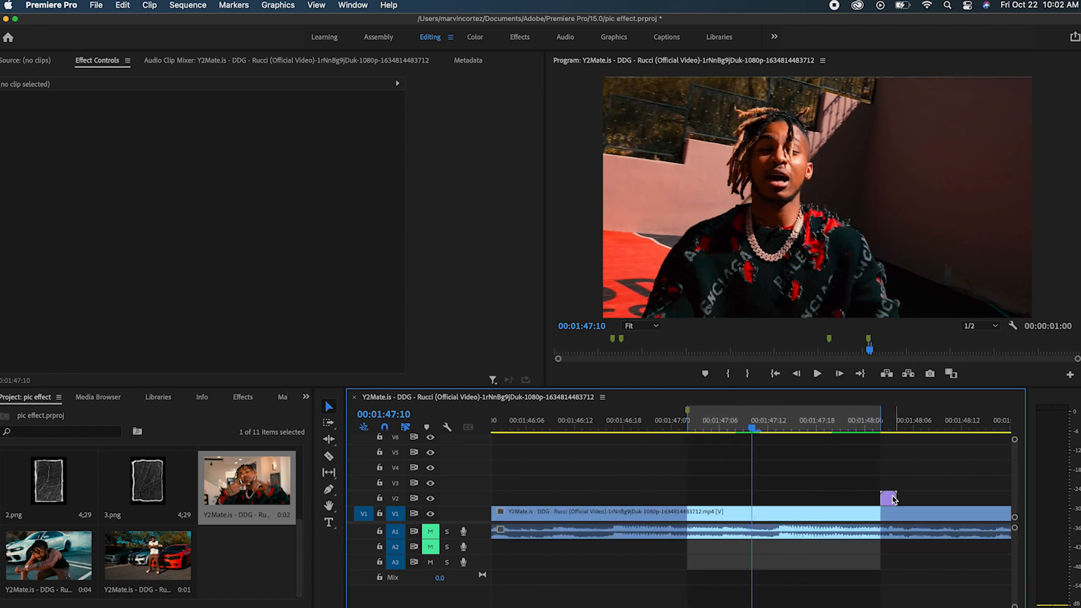
pyautogui.click(889, 498)
pyautogui.moveTo(815, 499); pyautogui.dragTo(786, 501)
# Set the speed of the indoor still on V2 to 1% to lengthen it
pyautogui.rightClick(761, 498)
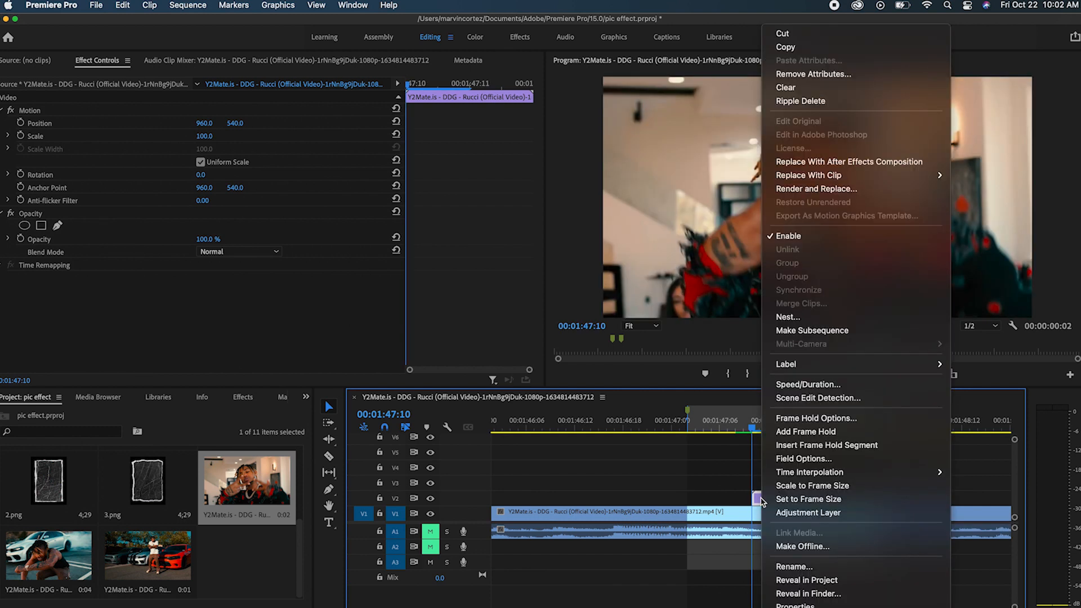
pyautogui.click(815, 384)
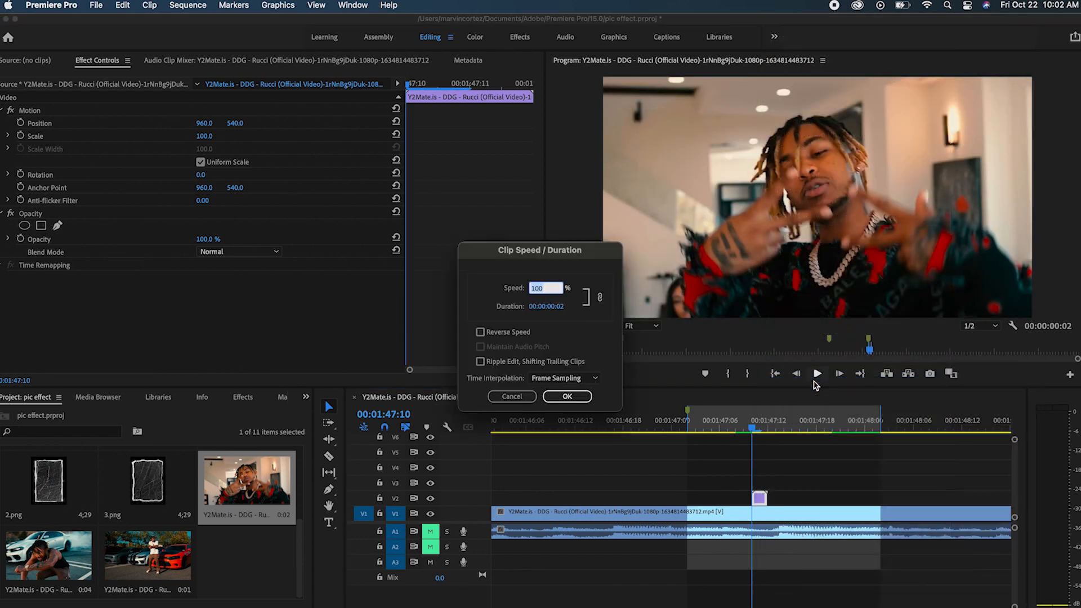
pyautogui.write('1')
pyautogui.press('Return')
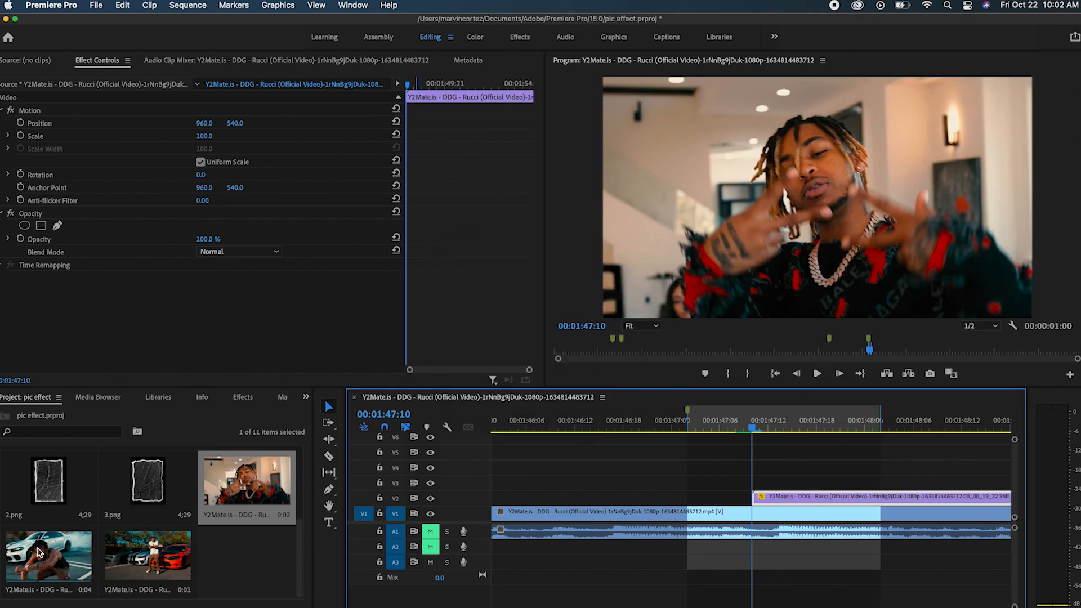
# Add the white car still to track V3, starting two frames after the first still at 00:01:47:12
pyautogui.press('Right')
pyautogui.press('Right')
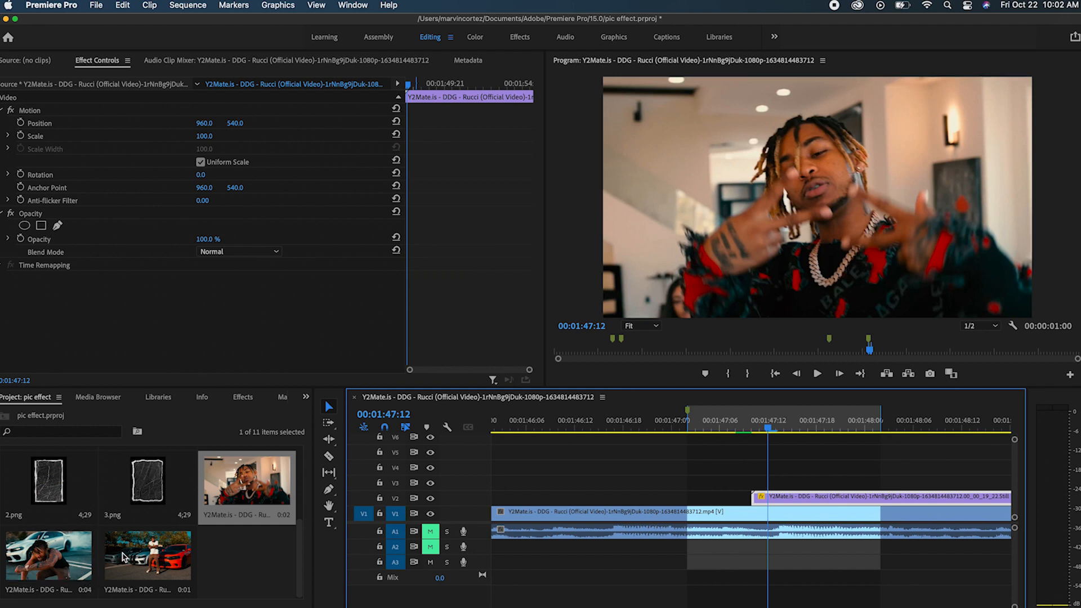
pyautogui.moveTo(61, 553); pyautogui.dragTo(781, 485)
pyautogui.click(780, 483)
pyautogui.rightClick(780, 483)
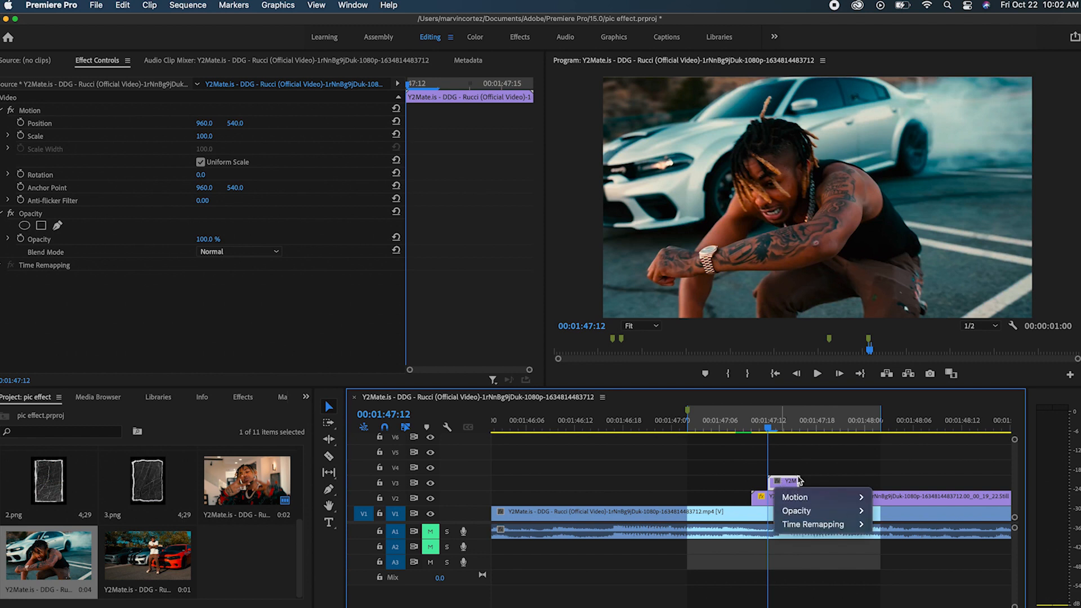
pyautogui.click(802, 474)
# Add the still of the man standing by the red car to track V4, starting at 00:01:47:15
pyautogui.press('Right')
pyautogui.press('Right')
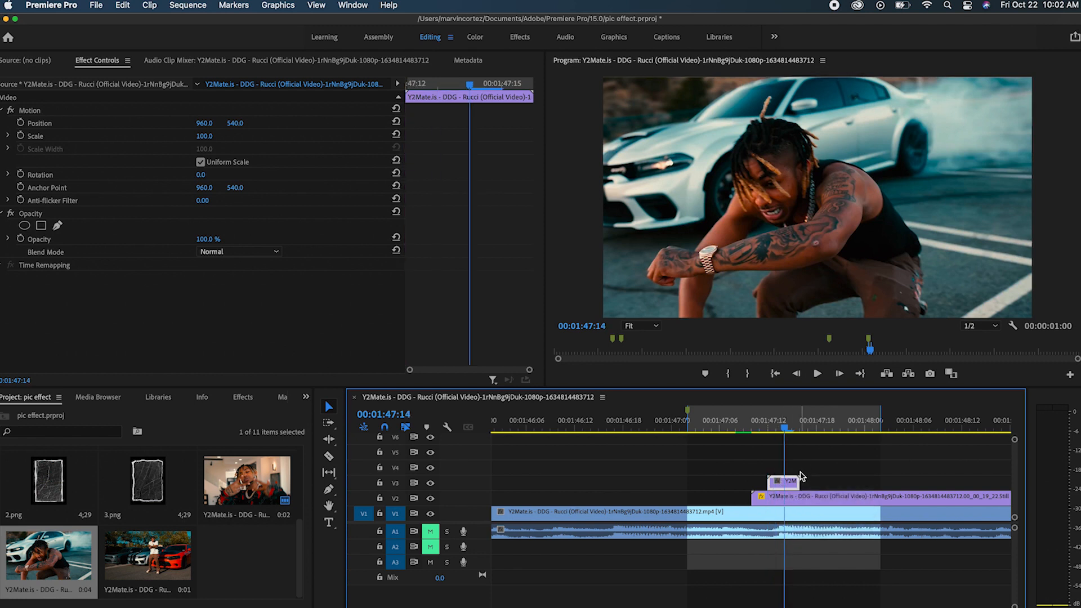
pyautogui.press('Left')
pyautogui.press('Left')
pyautogui.press('Right')
pyautogui.press('Right')
pyautogui.press('Right')
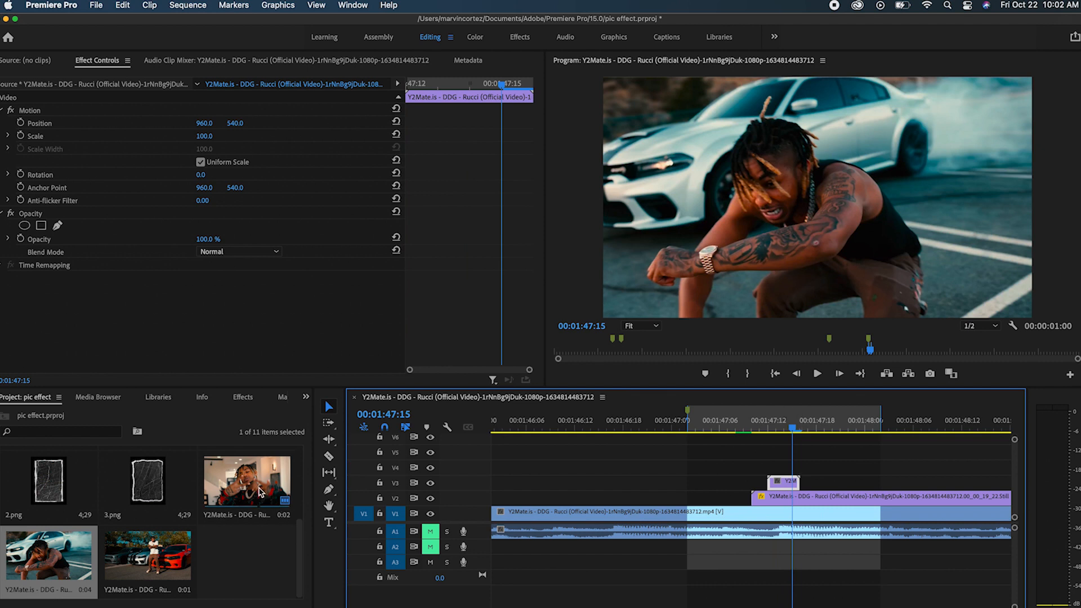
pyautogui.moveTo(168, 553); pyautogui.dragTo(821, 465)
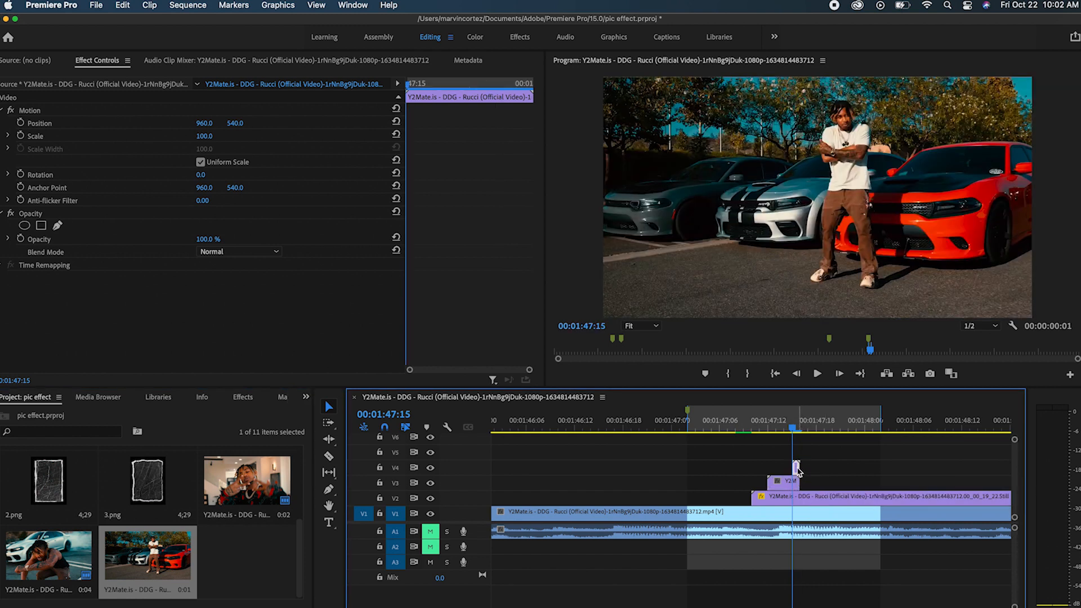
# Set the speed of the still of the man by the red car on V4 to 1% to lengthen it
pyautogui.rightClick(795, 469)
pyautogui.click(842, 385)
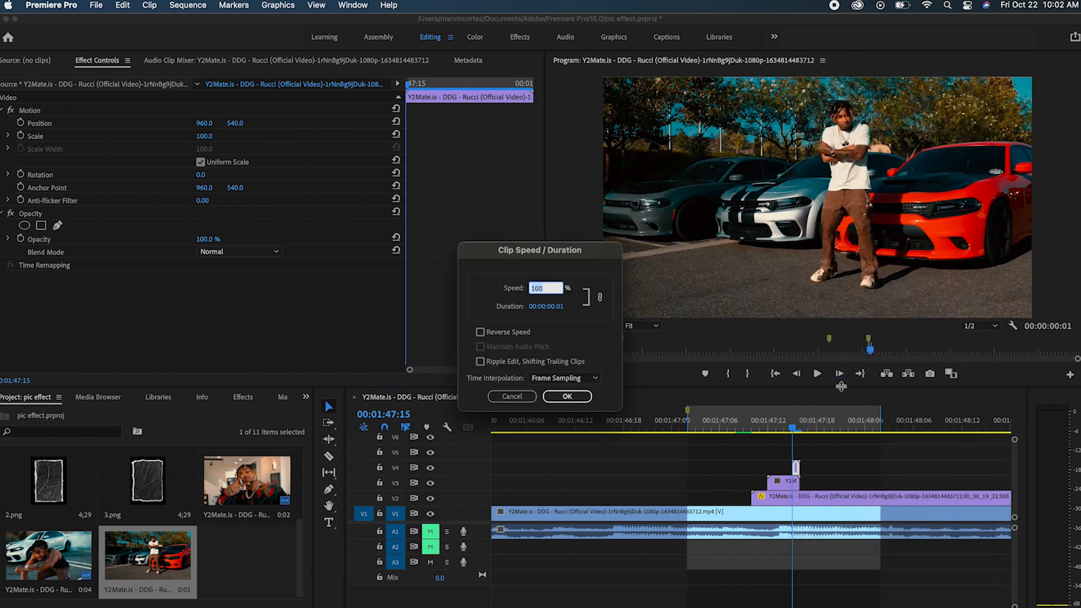
pyautogui.write('1')
pyautogui.press('Return')
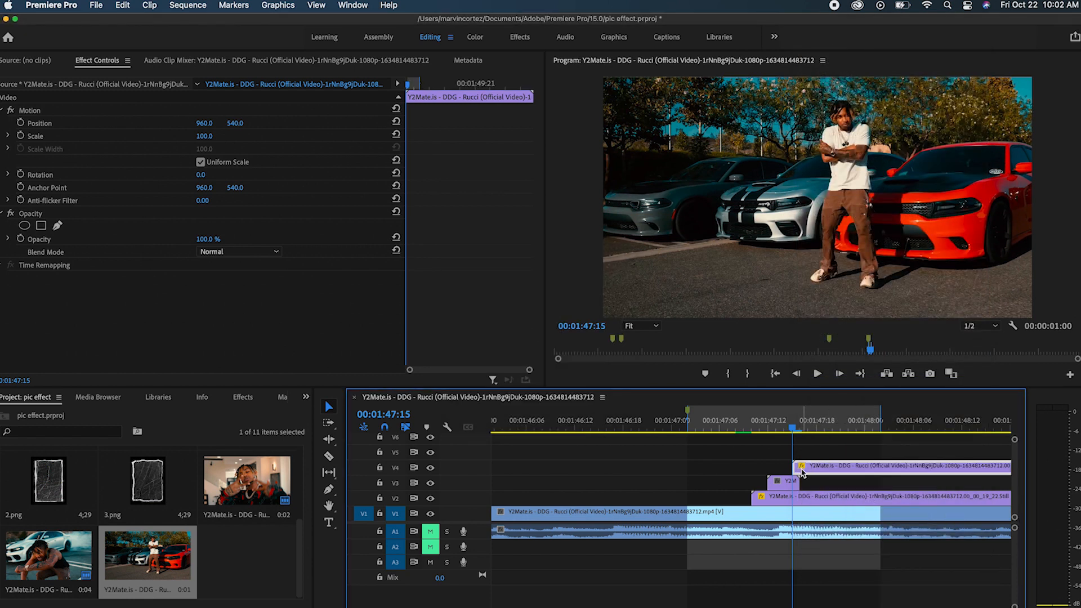
# Set the speed of the white car still on V3 to 1% to lengthen it
pyautogui.click(782, 484)
pyautogui.rightClick(777, 483)
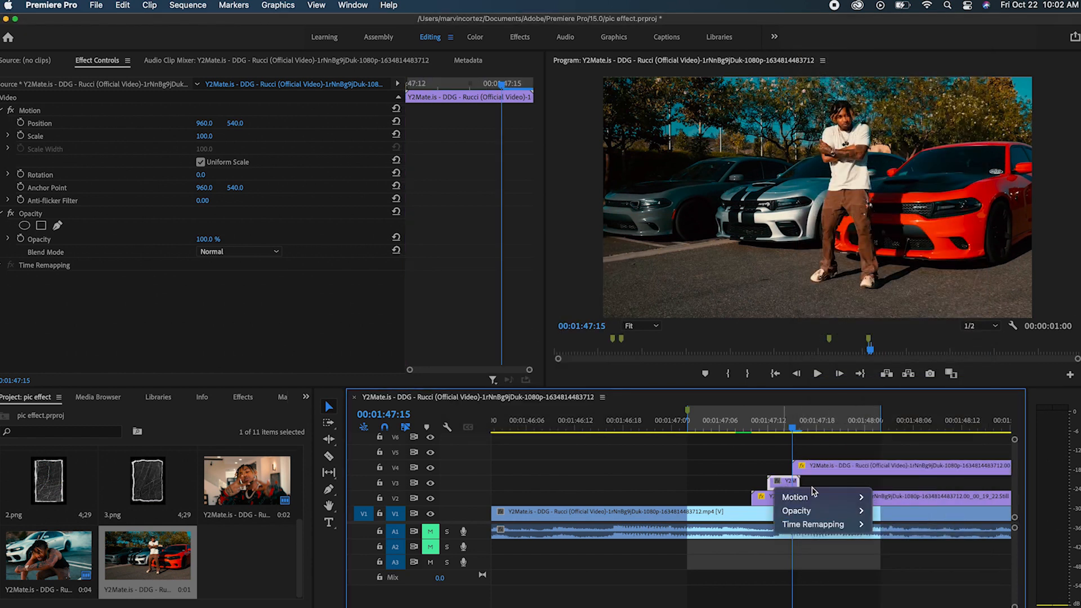
pyautogui.click(716, 459)
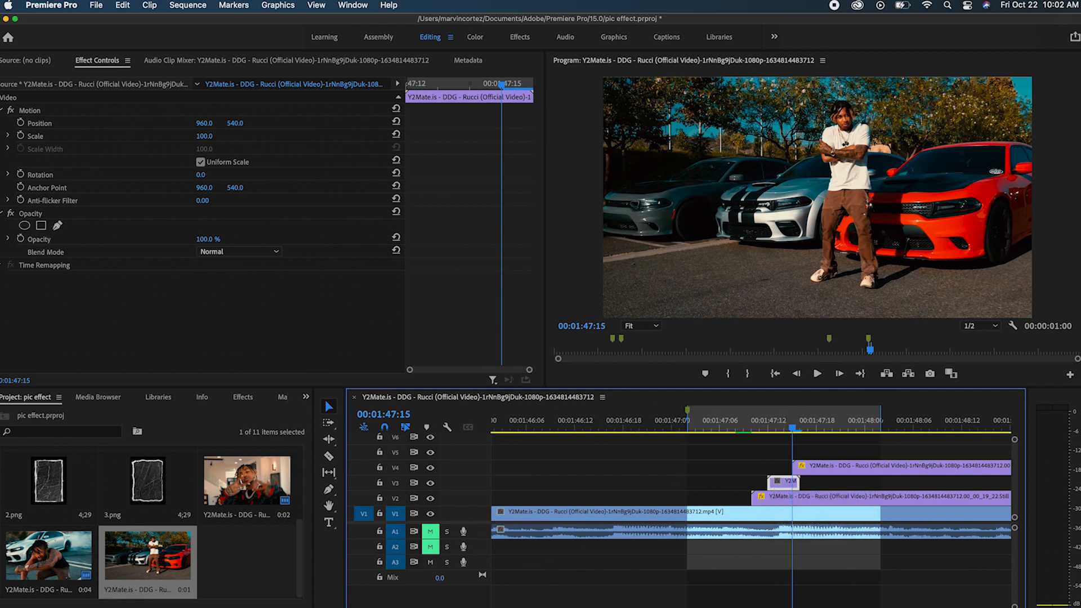
pyautogui.press('-')
pyautogui.rightClick(749, 483)
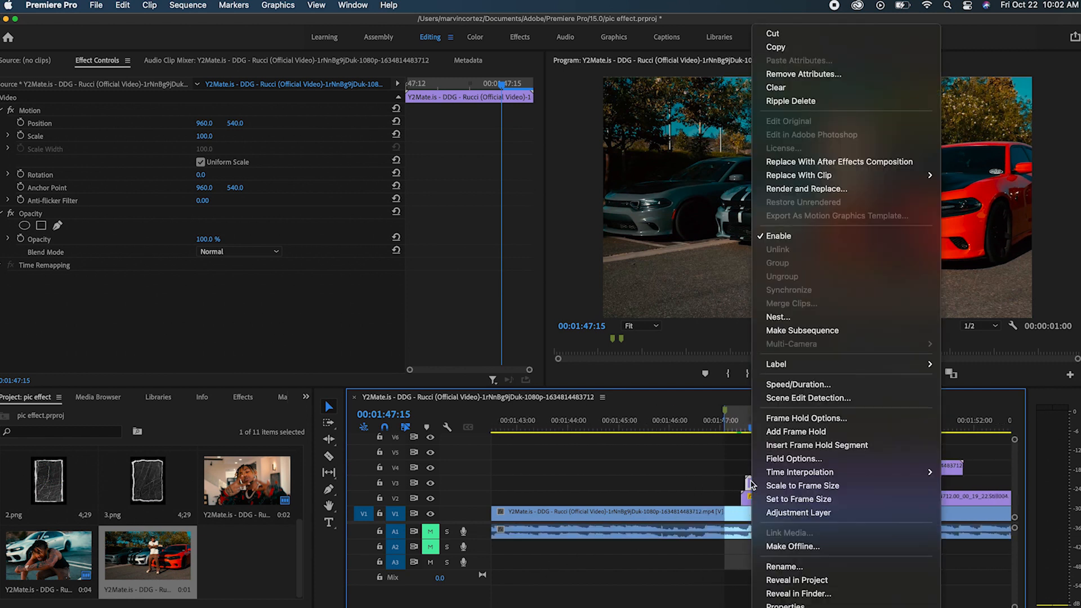
pyautogui.click(796, 384)
pyautogui.write('1')
pyautogui.press('Return')
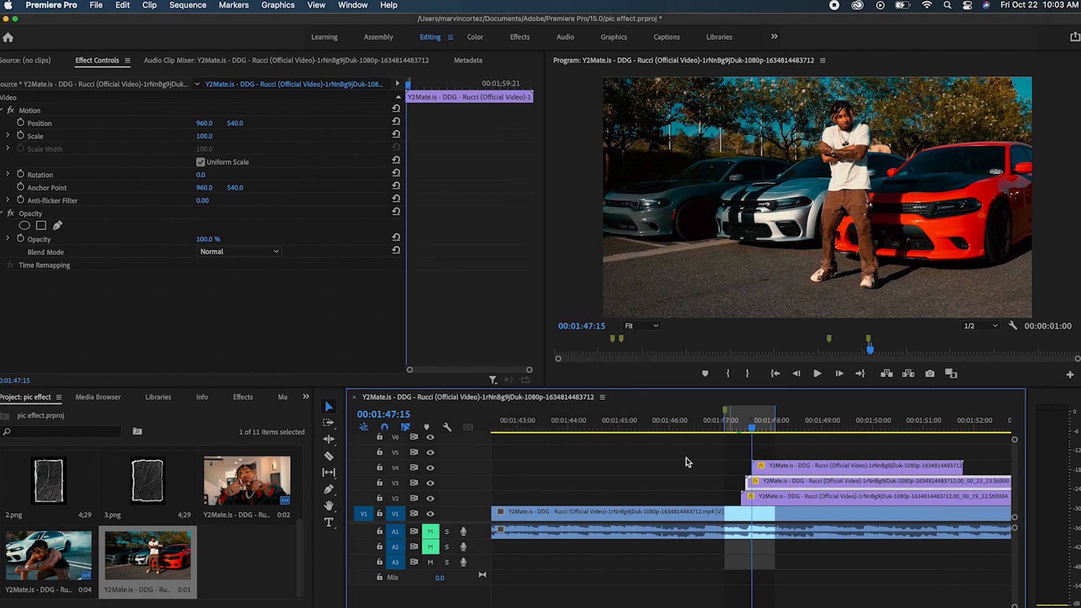
# Split the three stills on V2, V3 and V4 at 00:01:47:18
pyautogui.press('=')
pyautogui.press('=')
pyautogui.press('=')
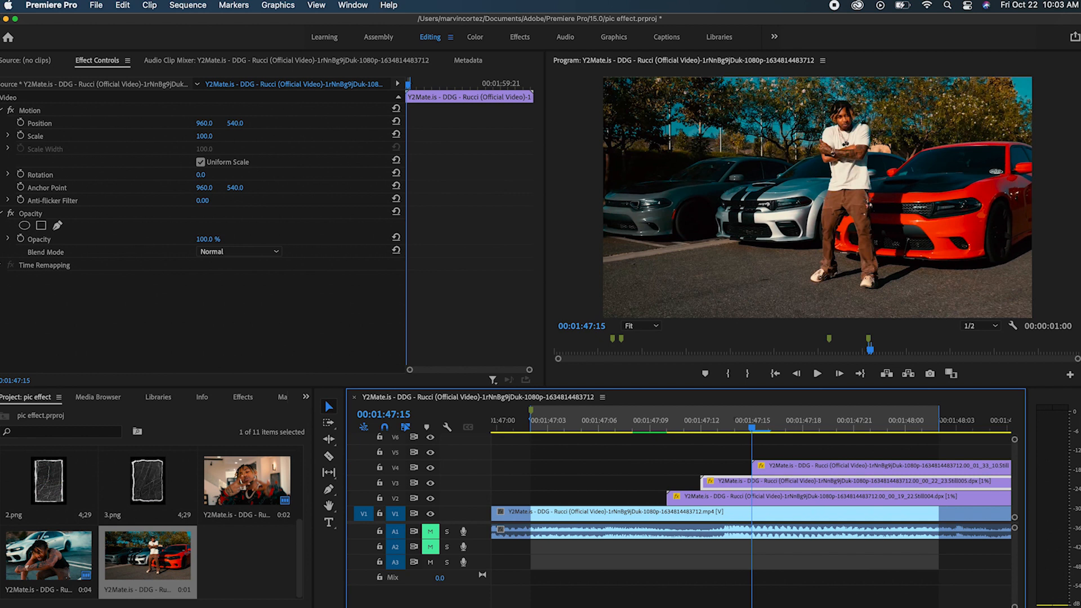
pyautogui.press('Right')
pyautogui.press('Left')
pyautogui.press('Right')
pyautogui.press('Right')
pyautogui.press('Right')
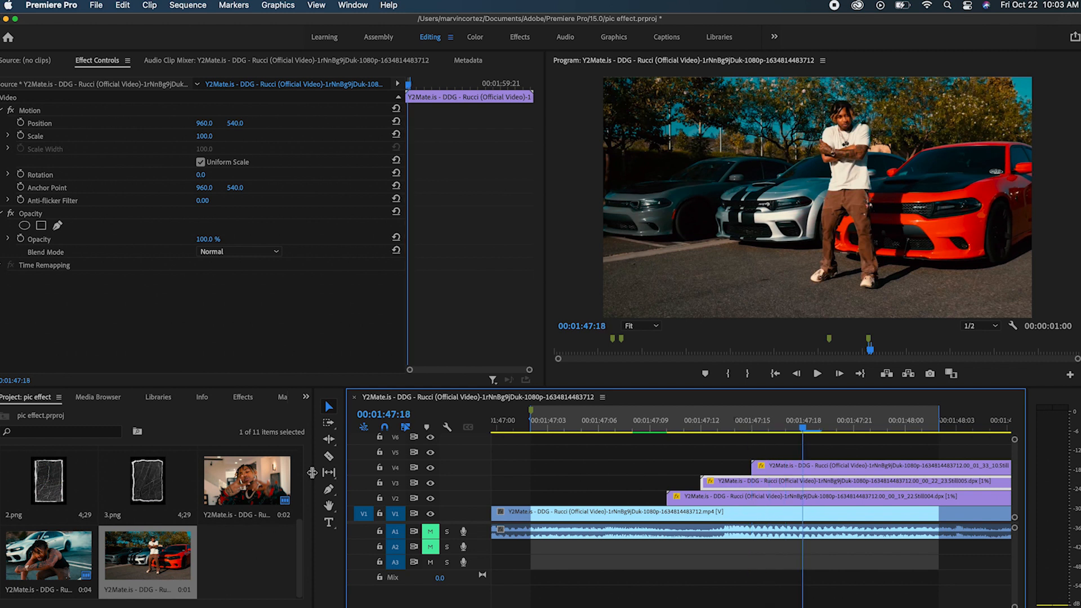
pyautogui.click(329, 456)
pyautogui.click(804, 466)
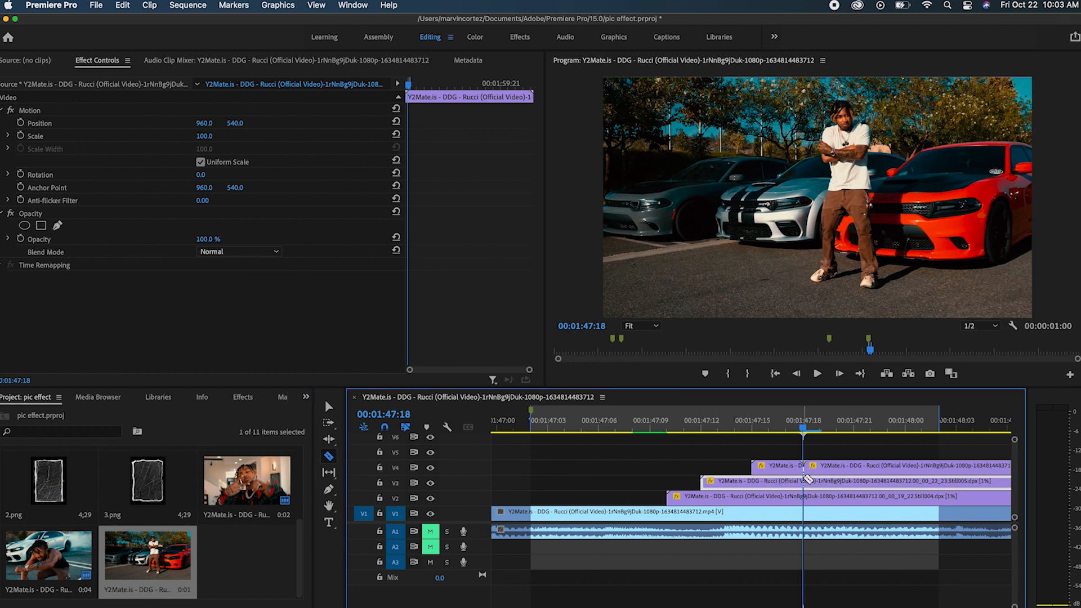
pyautogui.click(804, 482)
pyautogui.click(803, 496)
# Delete the parts of the three stills after 00:01:47:18 and preview the staggered stack
pyautogui.click(328, 406)
pyautogui.moveTo(827, 448); pyautogui.dragTo(830, 502)
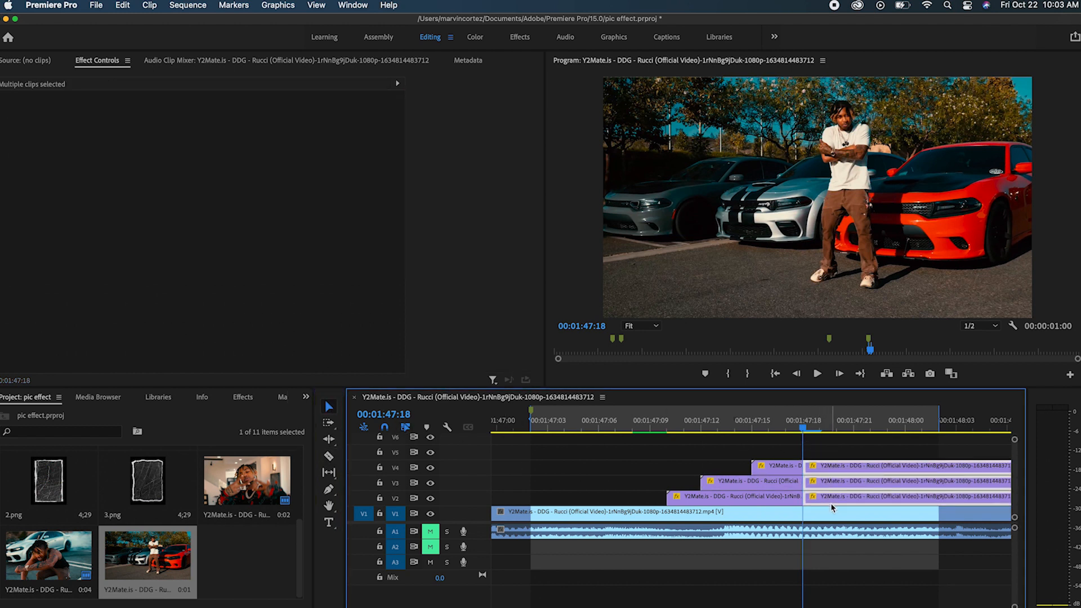
pyautogui.press('Delete')
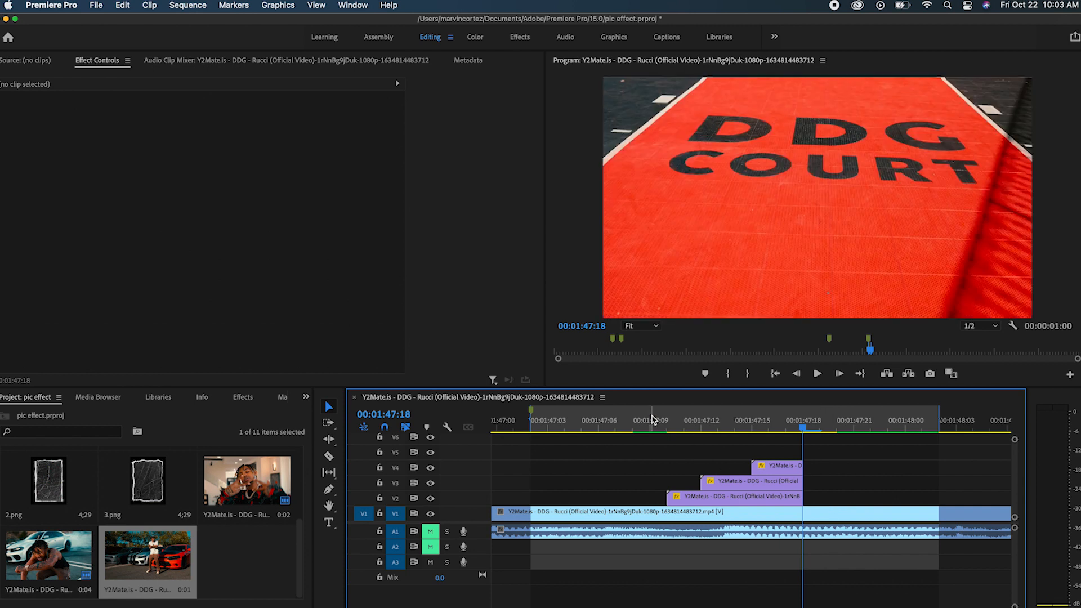
pyautogui.click(680, 422)
pyautogui.moveTo(690, 425); pyautogui.dragTo(735, 428)
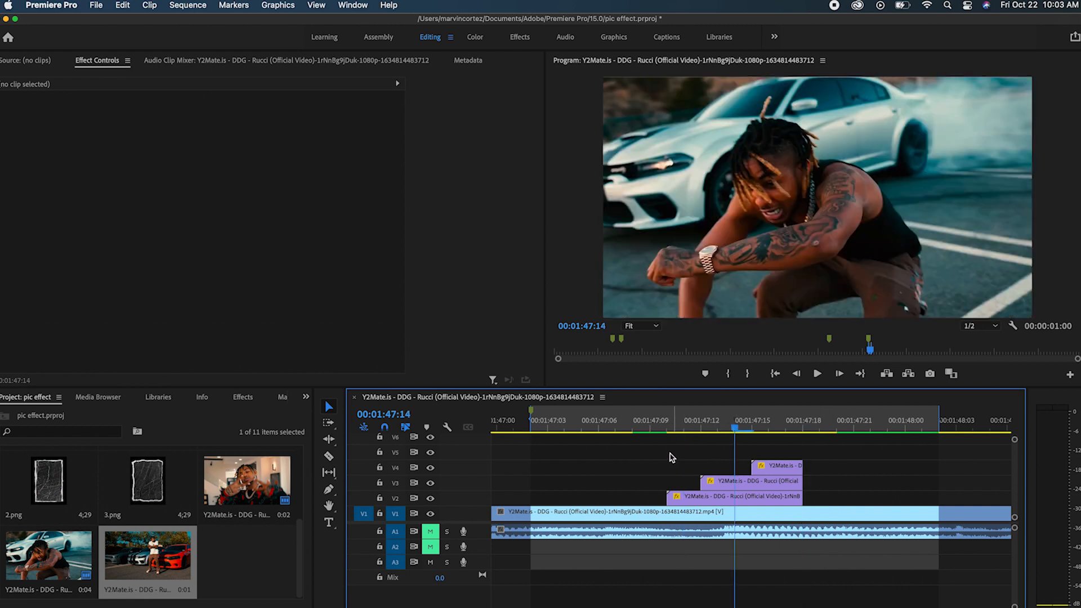
# Nest the three staggered stills on V2 to V4 into one sequence
pyautogui.moveTo(653, 452); pyautogui.dragTo(784, 499)
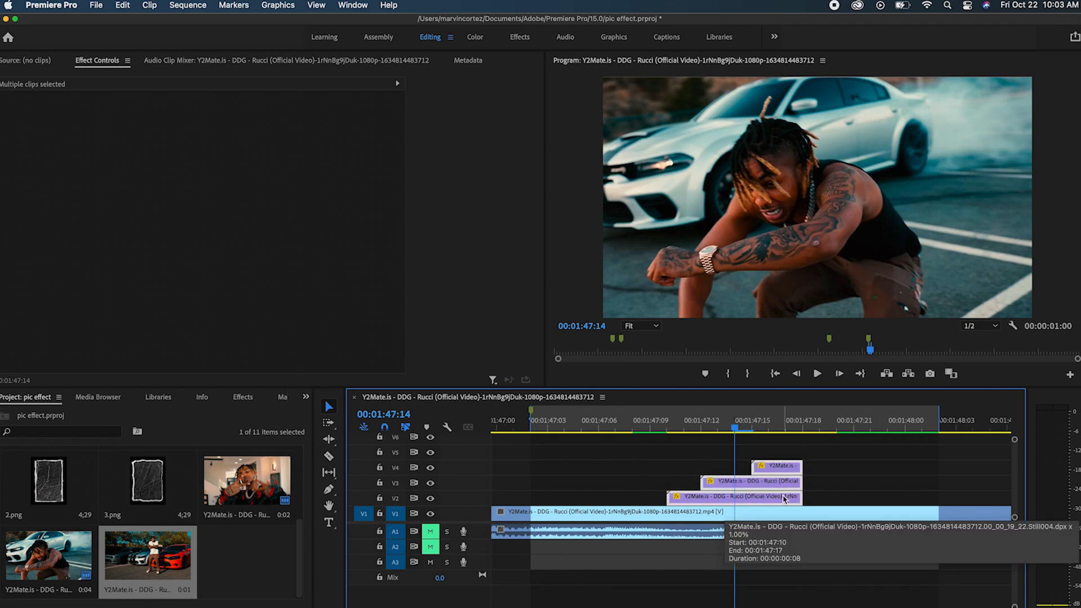
pyautogui.rightClick(784, 499)
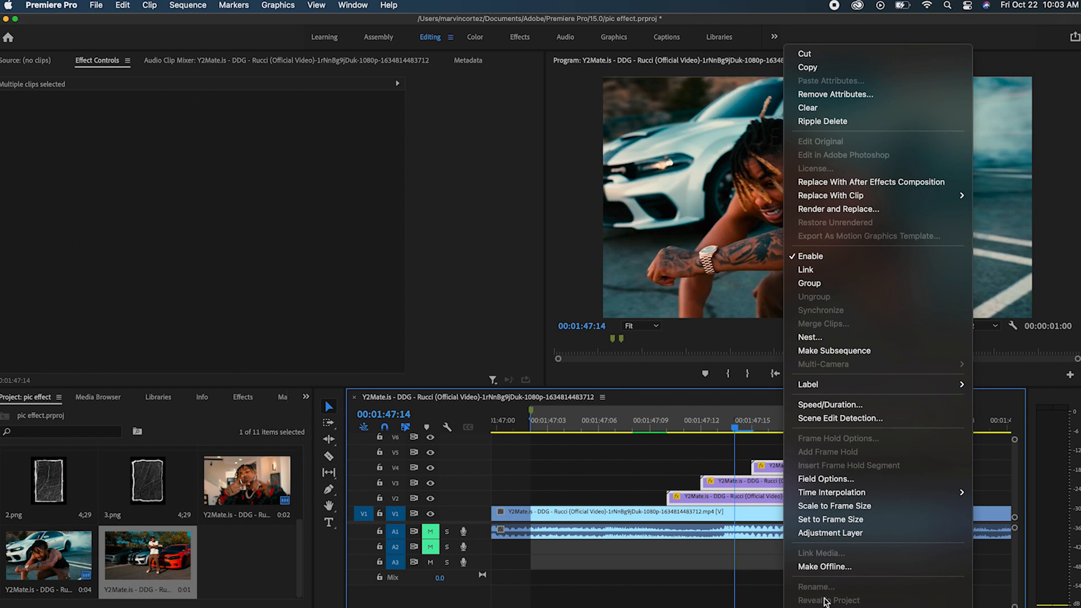
pyautogui.click(810, 337)
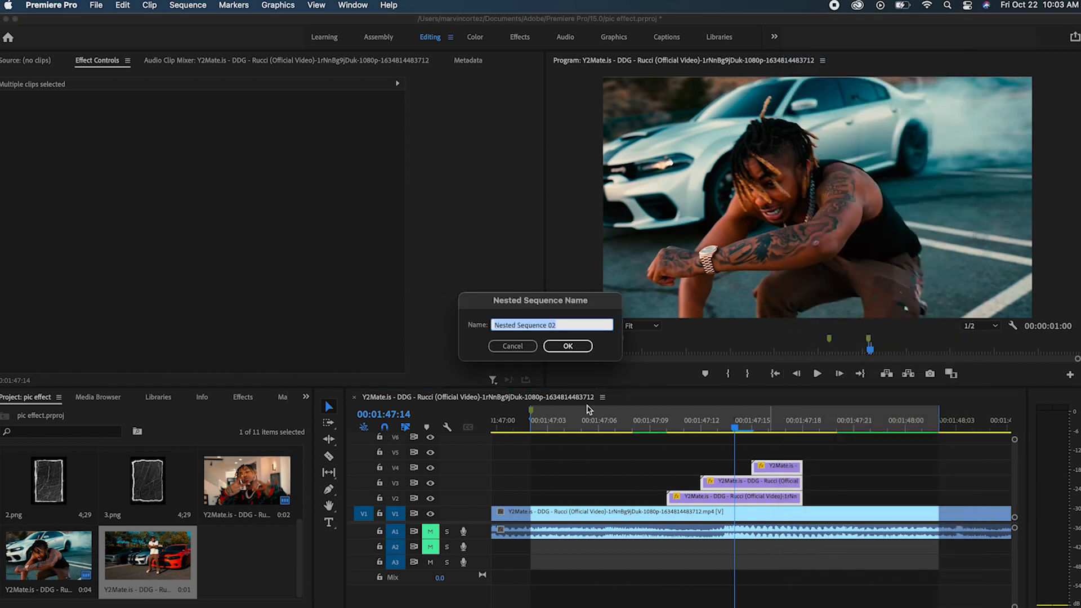
pyautogui.click(566, 346)
# Open the nested sequence, shift the two upper stills so the earlier one starts at 00:00:00:09, and move the white car still to V5
pyautogui.doubleClick(733, 497)
pyautogui.moveTo(591, 481); pyautogui.dragTo(709, 482)
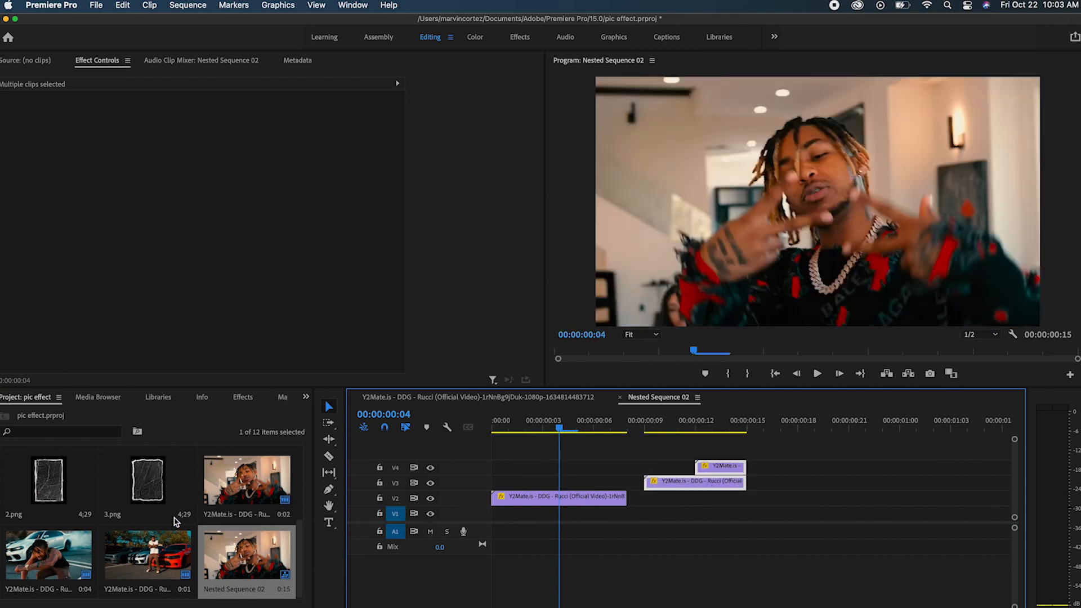
pyautogui.scroll(3, 180, 520)
pyautogui.moveTo(253, 546); pyautogui.dragTo(468, 541)
pyautogui.moveTo(642, 446); pyautogui.dragTo(715, 450)
pyautogui.click(713, 492)
pyautogui.click(714, 484)
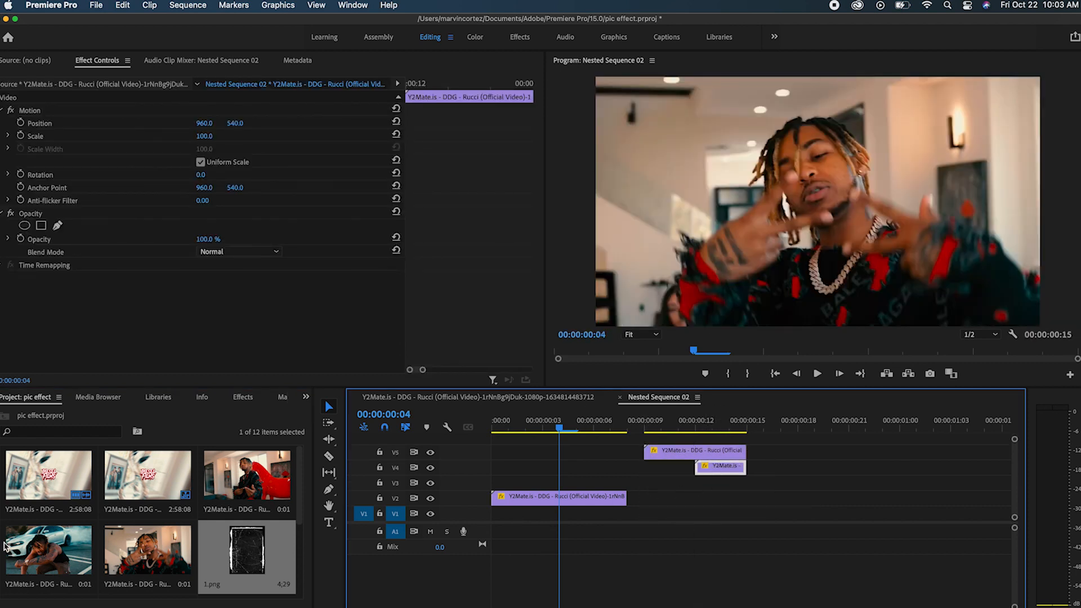
# Add 1.png to V3 above the indoor still and trim it to end with that still
pyautogui.moveTo(242, 572); pyautogui.dragTo(475, 494)
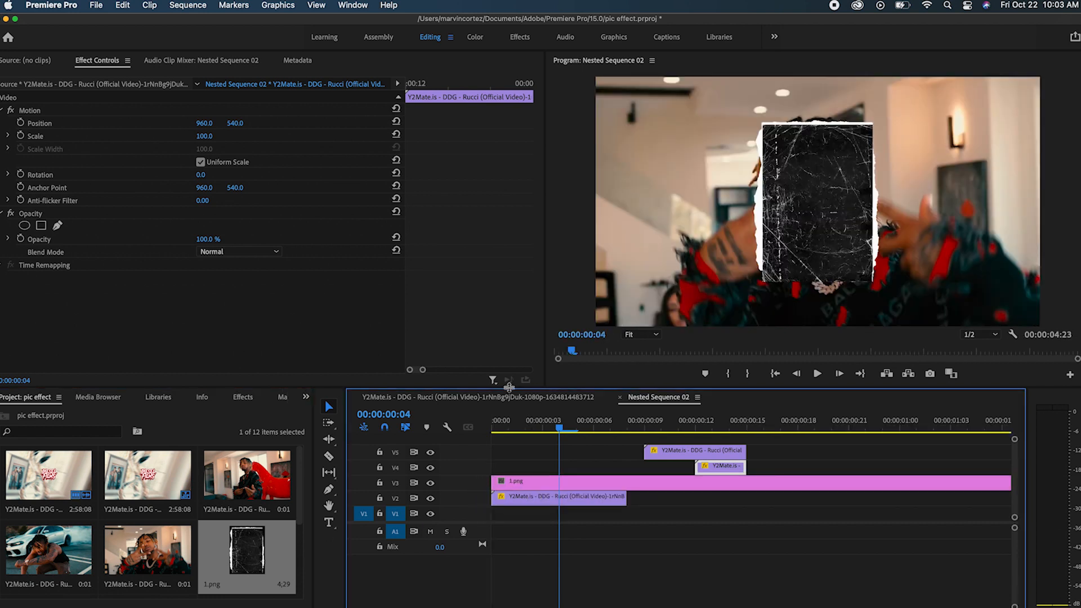
pyautogui.click(321, 455)
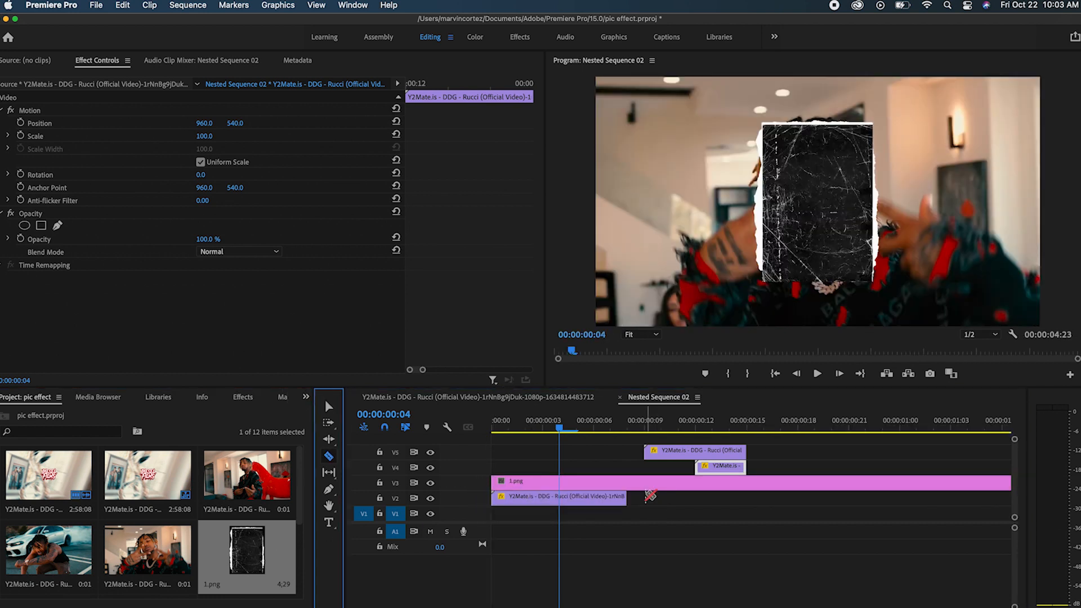
pyautogui.click(628, 482)
pyautogui.press('v')
pyautogui.click(670, 488)
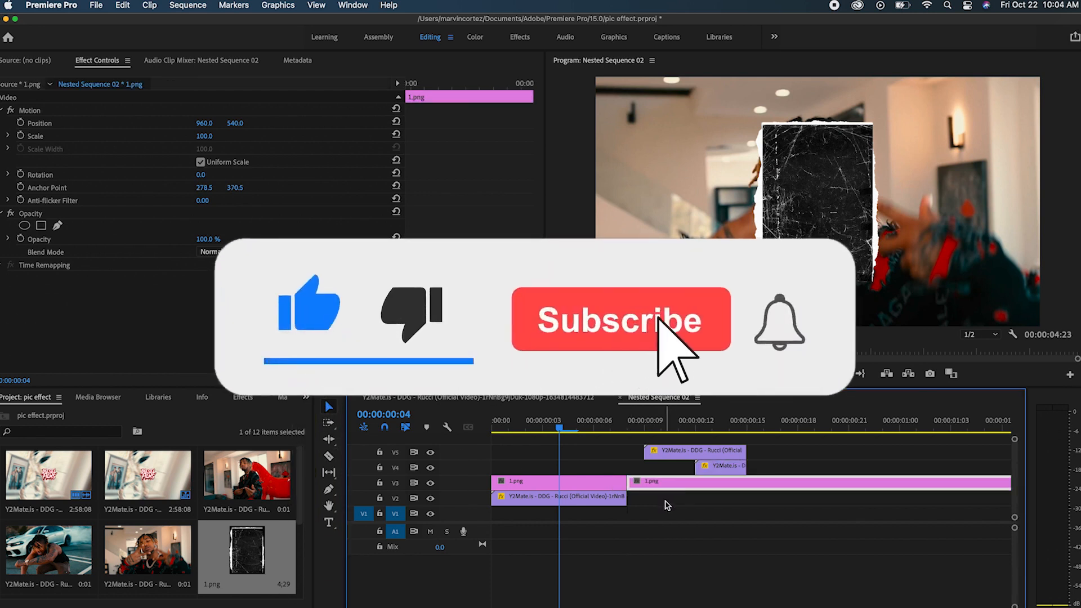
pyautogui.press('Delete')
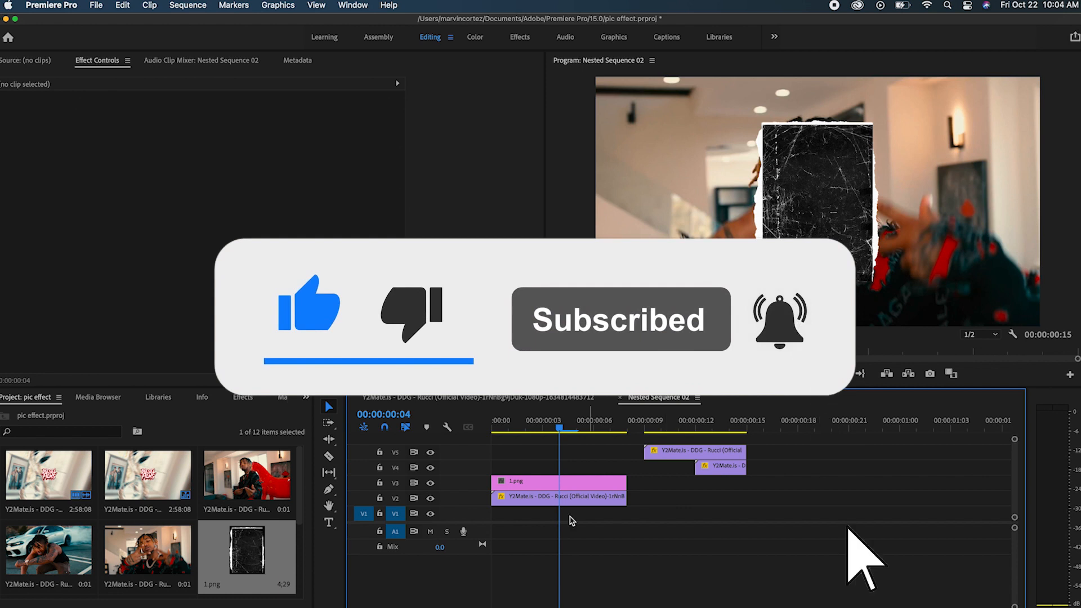
# Scale 1.png on V3 to the frame size and set its scale to 102
pyautogui.click(563, 487)
pyautogui.rightClick(563, 486)
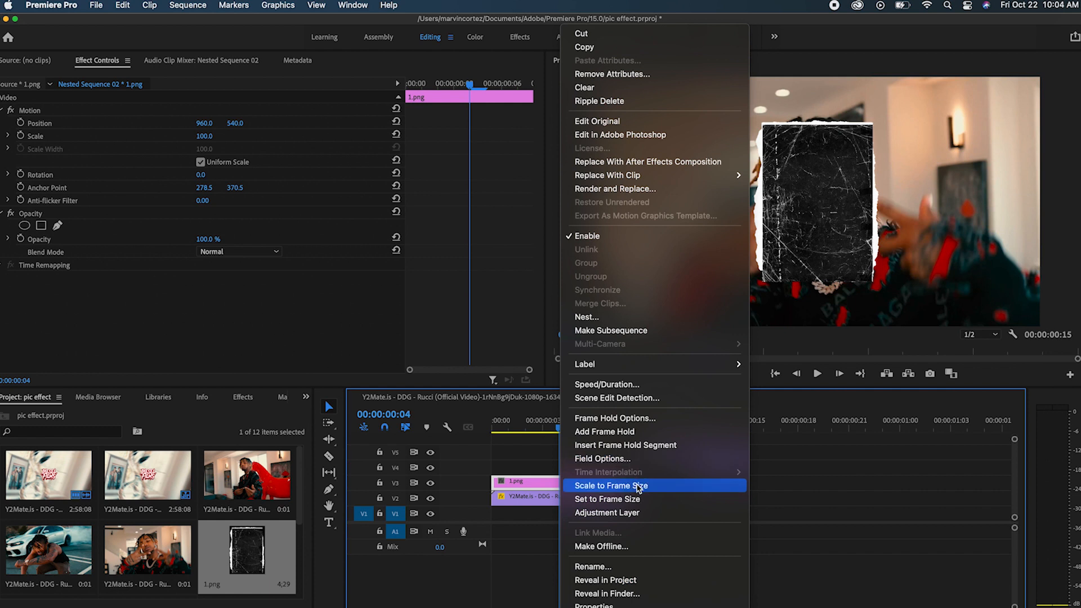
pyautogui.click(639, 487)
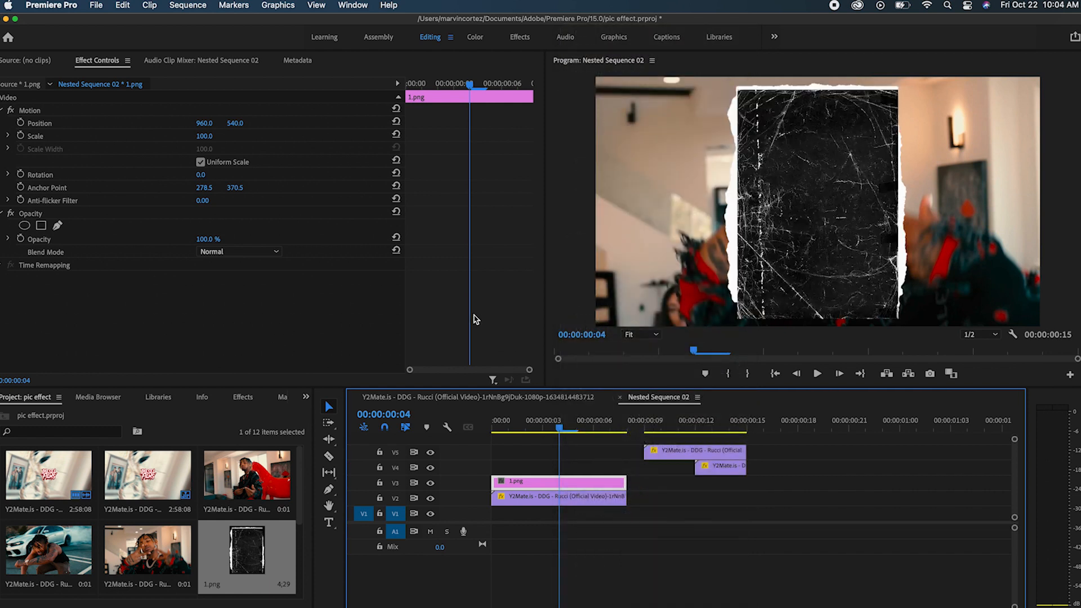
pyautogui.moveTo(204, 136)
pyautogui.mouseDown()
pyautogui.moveTo(220, 136)
pyautogui.moveTo(205, 136)
pyautogui.mouseUp()
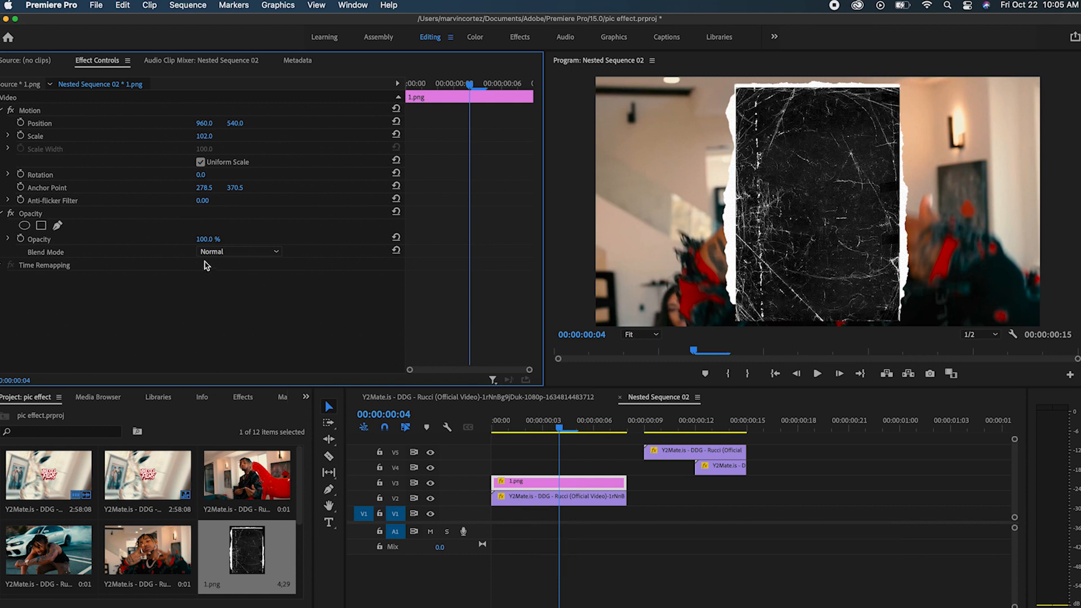
# Set the blend mode of 1.png to Screen and duplicate the clip onto V4 directly above
pyautogui.click(217, 252)
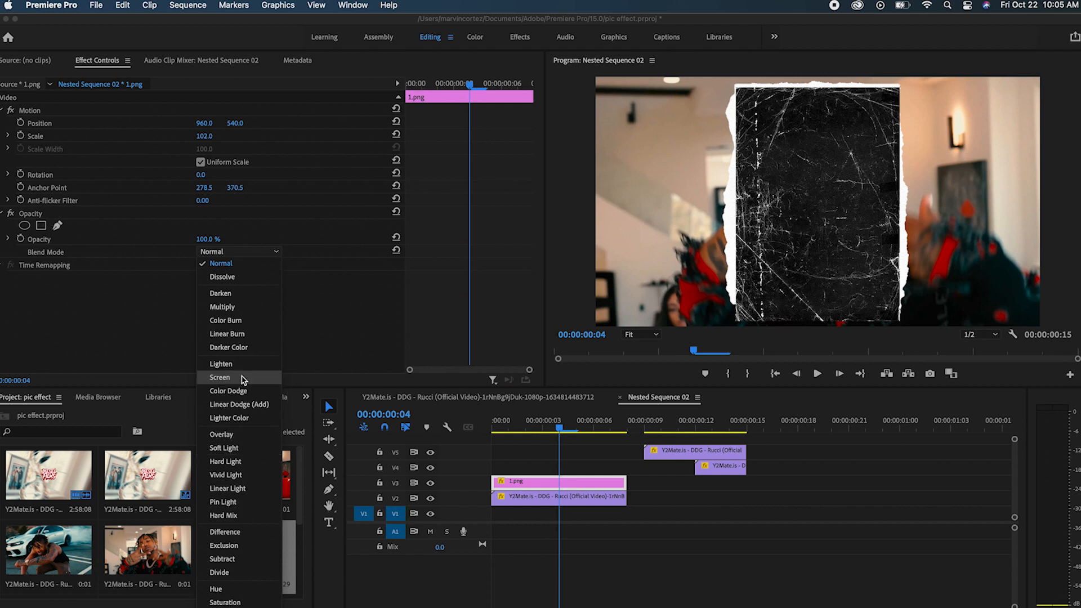
pyautogui.click(243, 377)
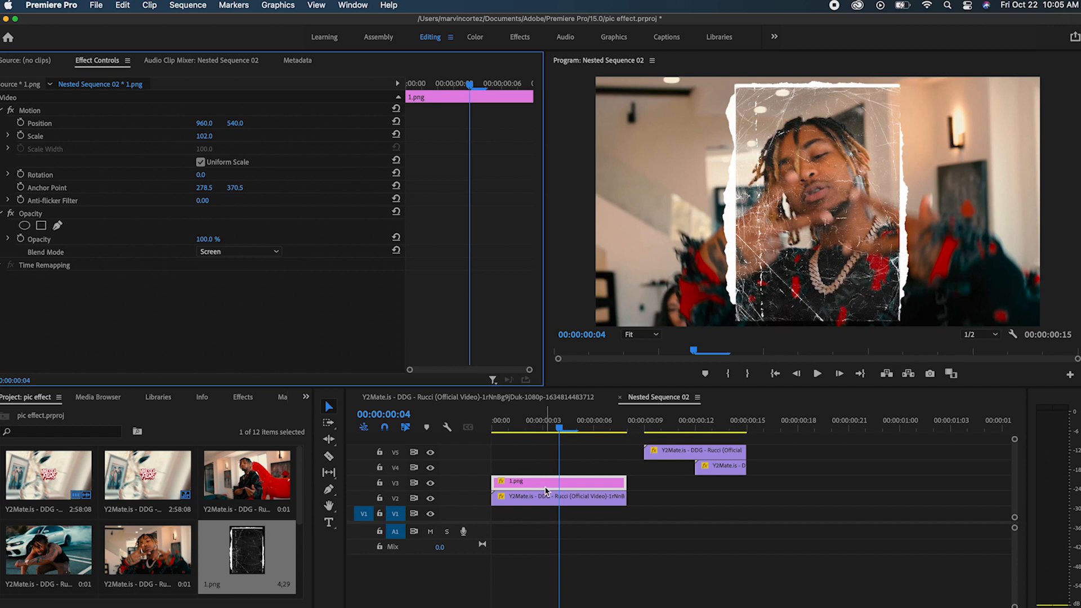
pyautogui.moveTo(549, 487); pyautogui.dragTo(551, 474)
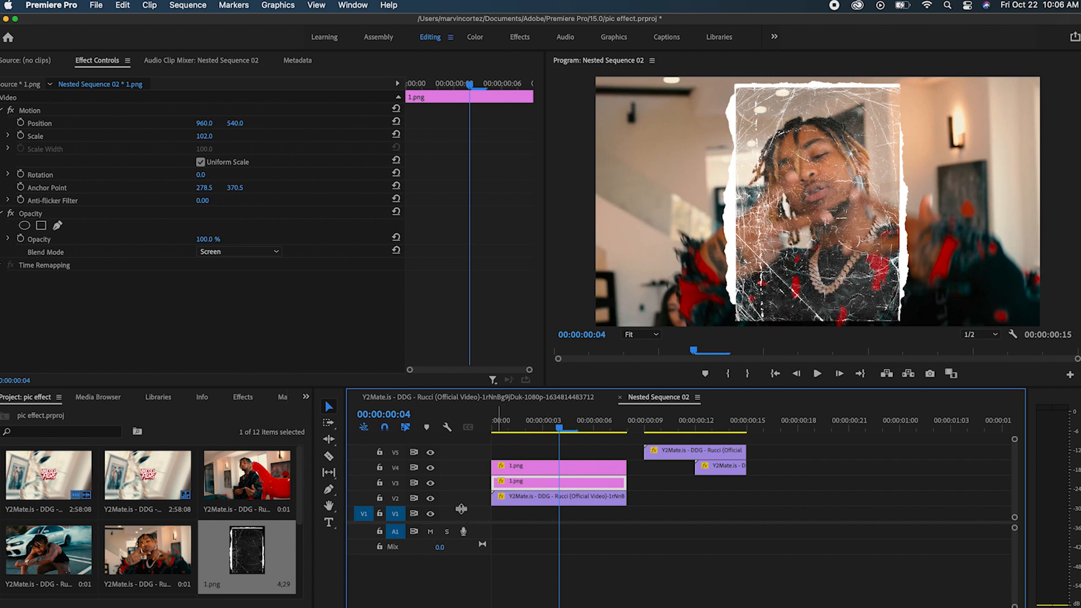
# Apply the Track Matte Key effect to the indoor still on V2 with Video 3 as the matte
pyautogui.click(242, 397)
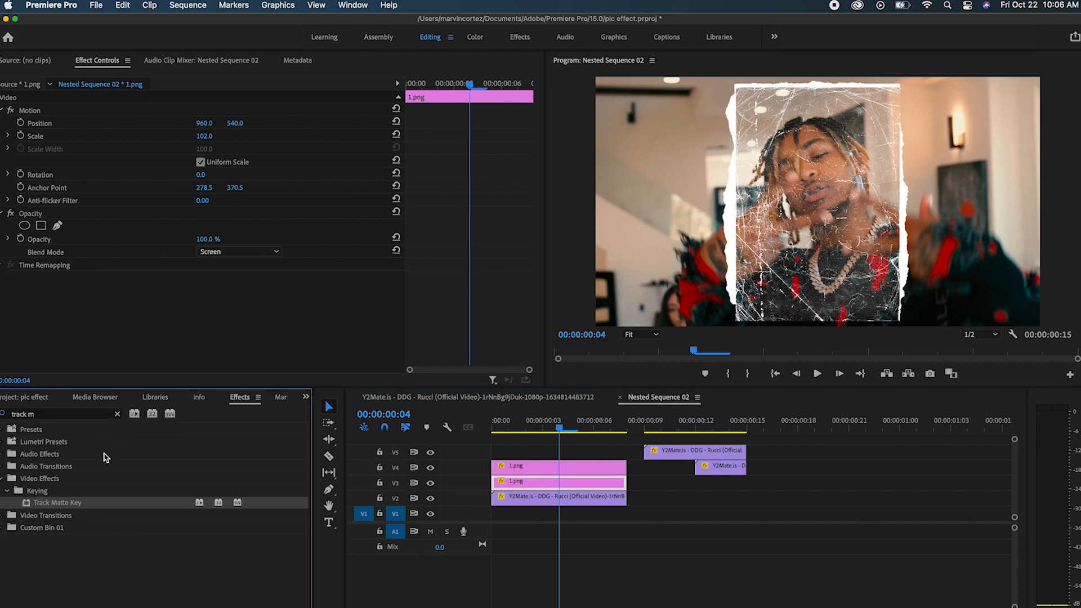
pyautogui.click(43, 414)
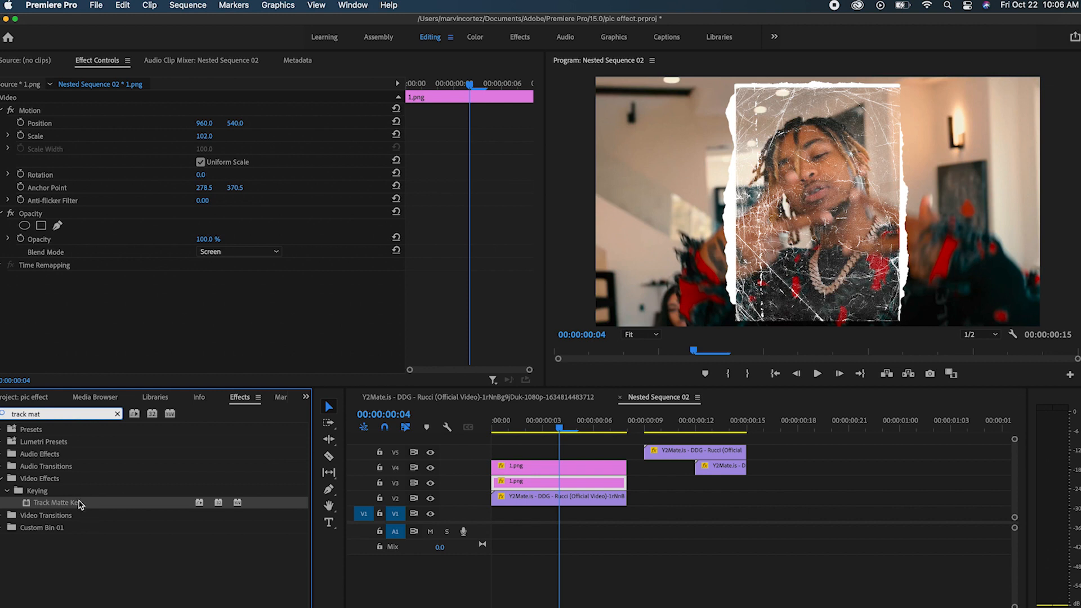
pyautogui.moveTo(77, 506); pyautogui.dragTo(540, 497)
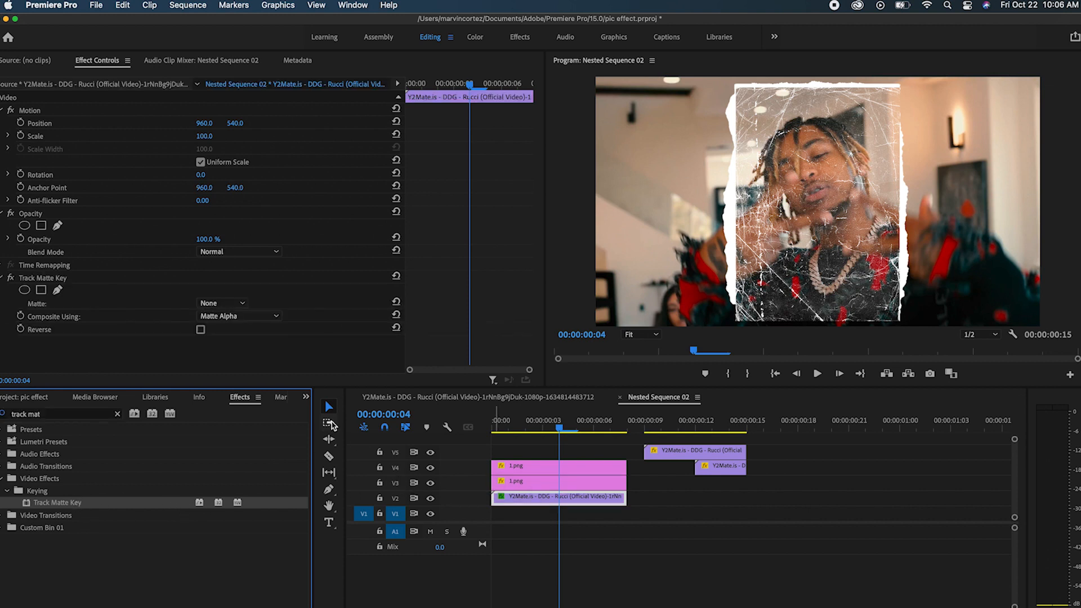
pyautogui.click(223, 304)
pyautogui.click(498, 457)
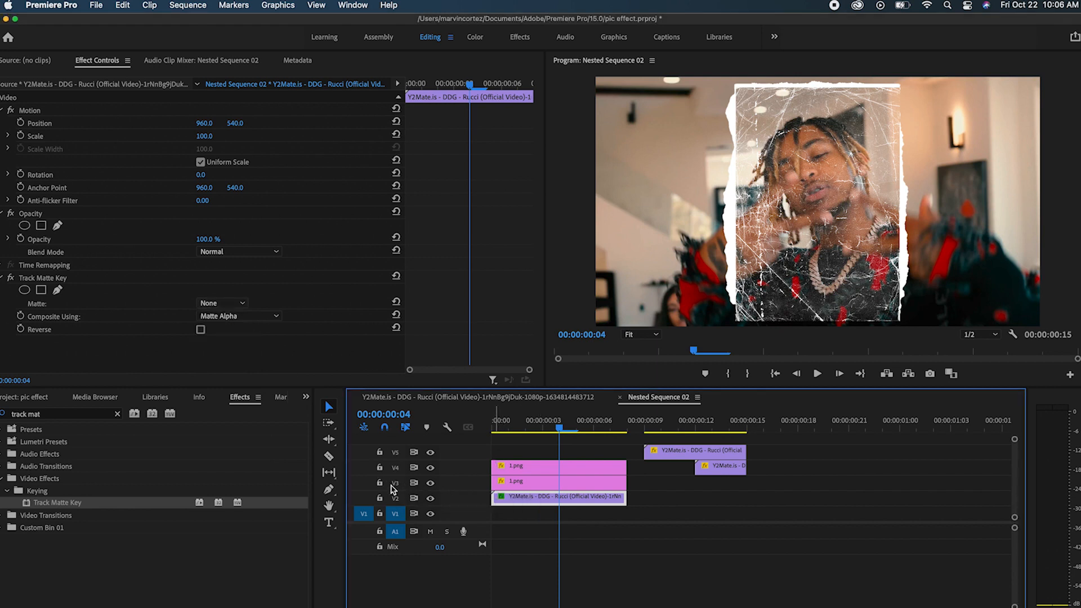
pyautogui.click(224, 304)
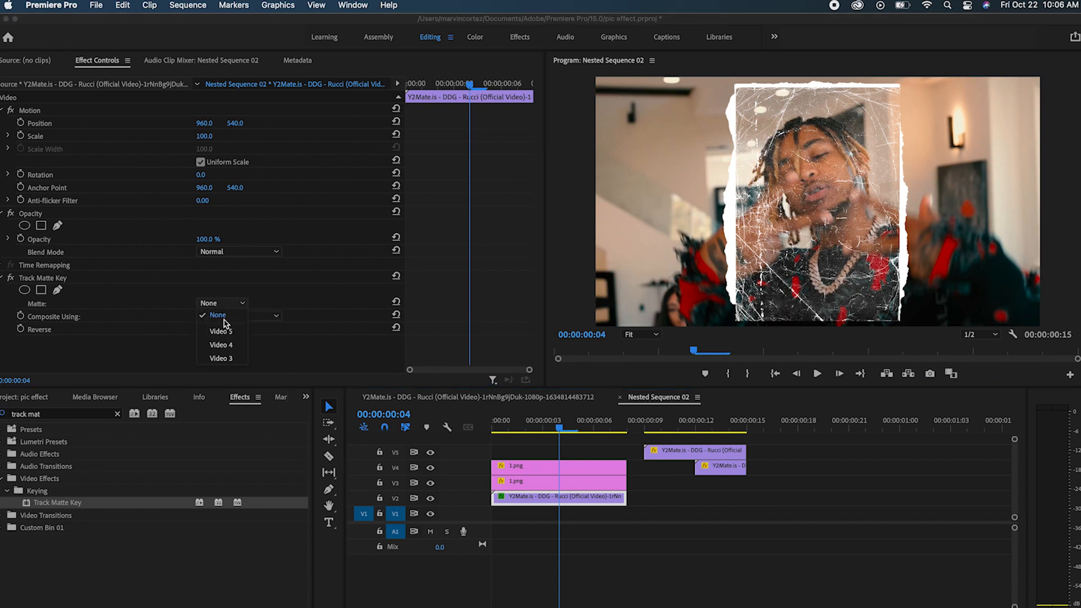
pyautogui.click(224, 359)
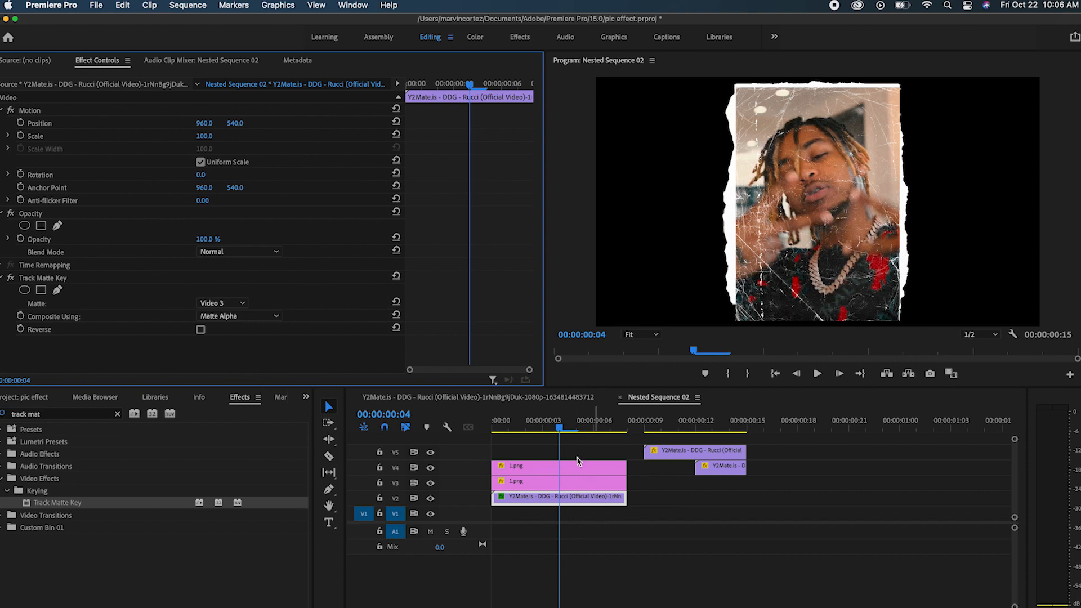
pyautogui.click(529, 447)
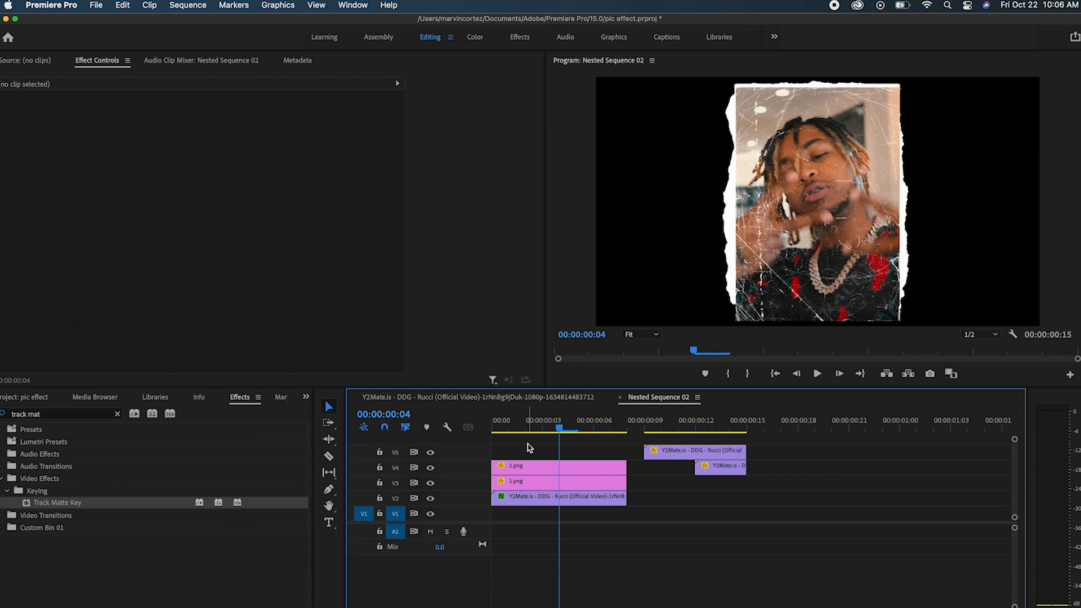
pyautogui.click(530, 429)
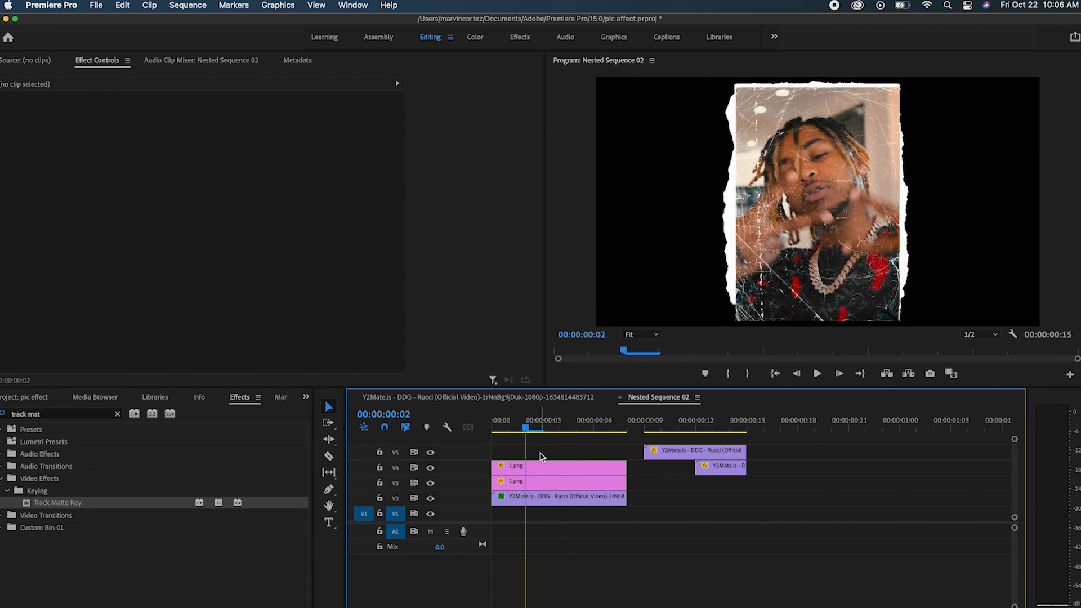
# Set the V2 indoor still's horizontal position to 447 and shift the V4 copy of 1.png left to frame it
pyautogui.click(523, 499)
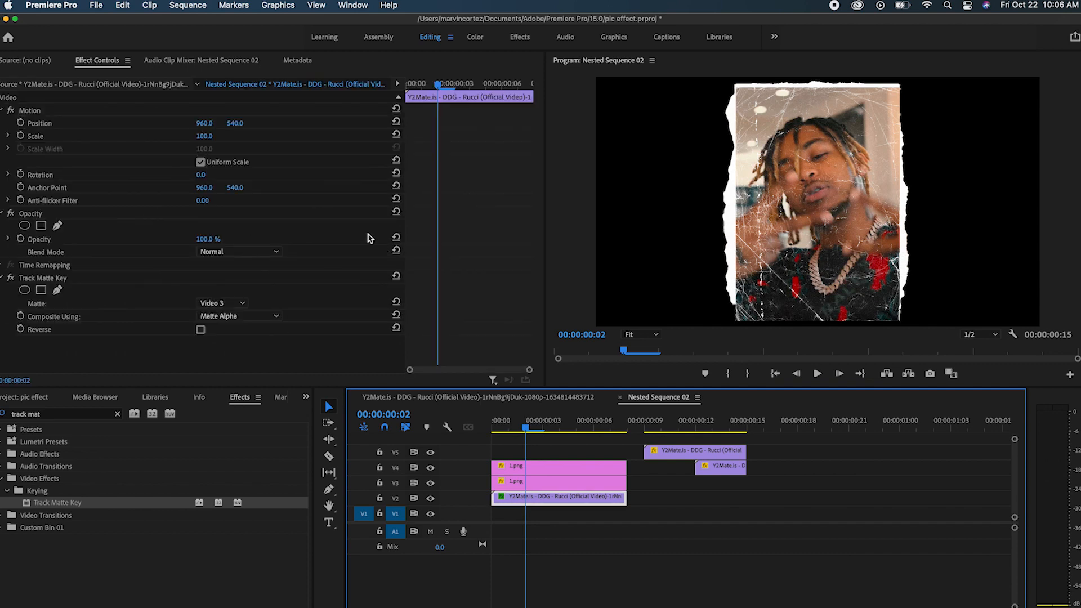
pyautogui.moveTo(205, 123); pyautogui.dragTo(3, 123)
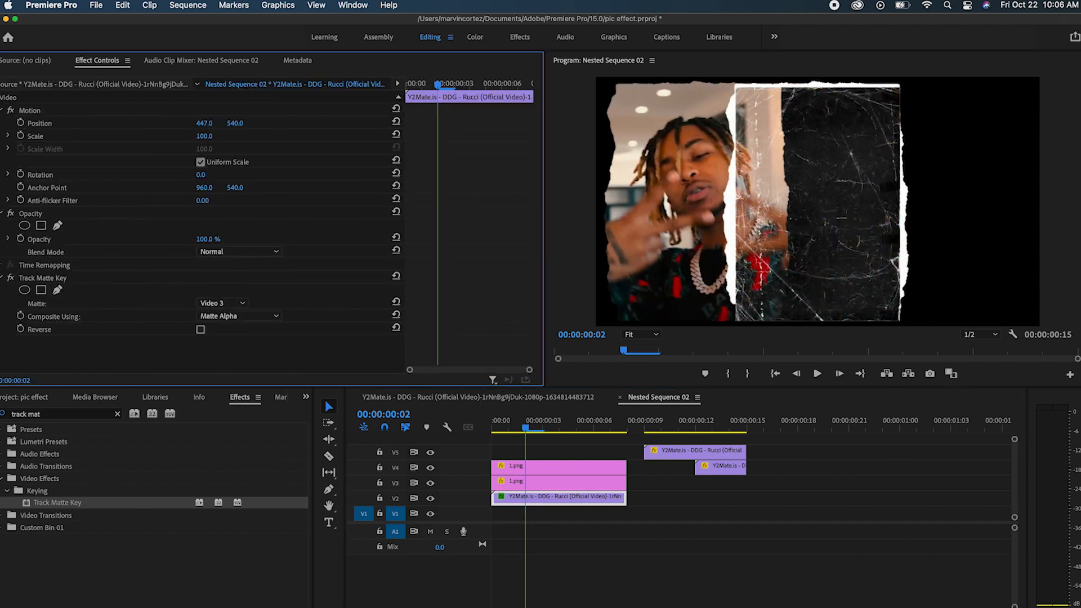
pyautogui.click(548, 466)
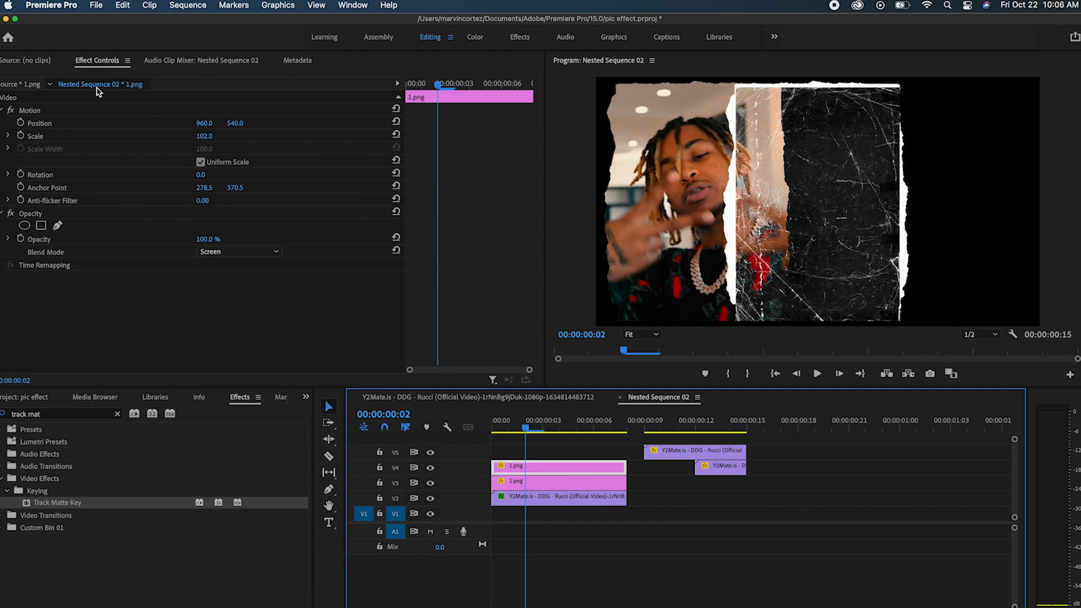
pyautogui.moveTo(204, 122); pyautogui.dragTo(10, 123)
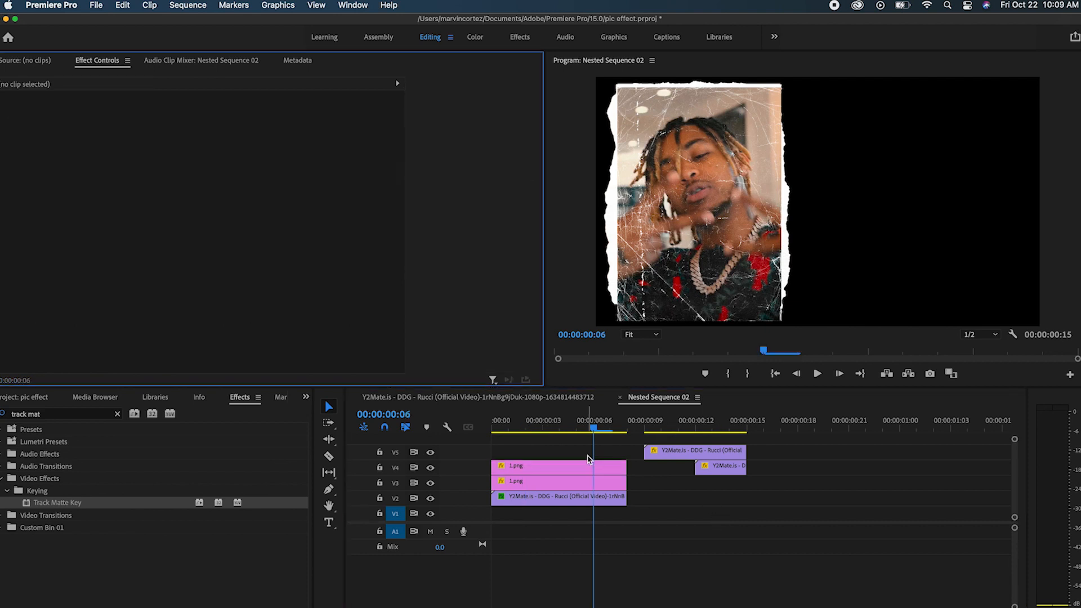
# Move the white-car still on V5 to start at frame 2 and end with the indoor still in the nested sequence
pyautogui.moveTo(593, 423); pyautogui.dragTo(529, 444)
pyautogui.moveTo(664, 448); pyautogui.dragTo(586, 453)
pyautogui.click(549, 397)
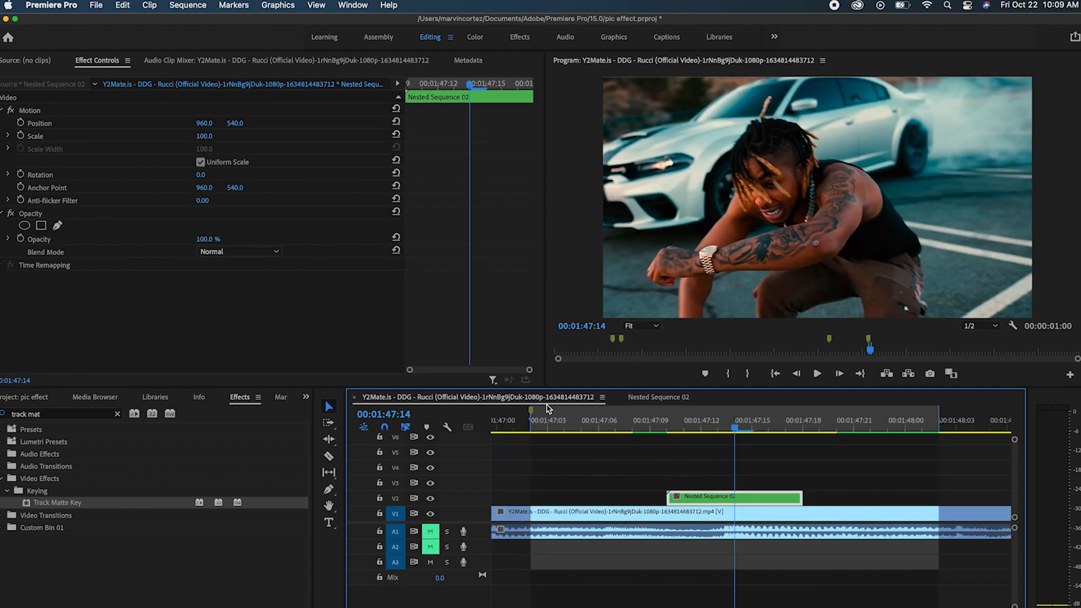
pyautogui.doubleClick(726, 498)
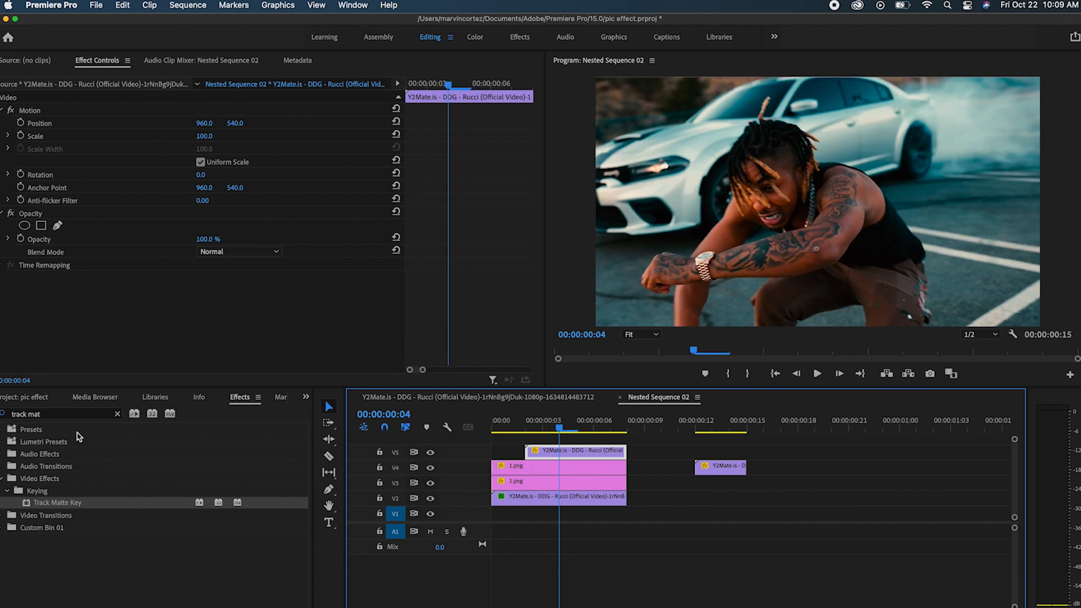
# Add 3.png to V6 above the white-car still and trim it to end with that still
pyautogui.click(33, 396)
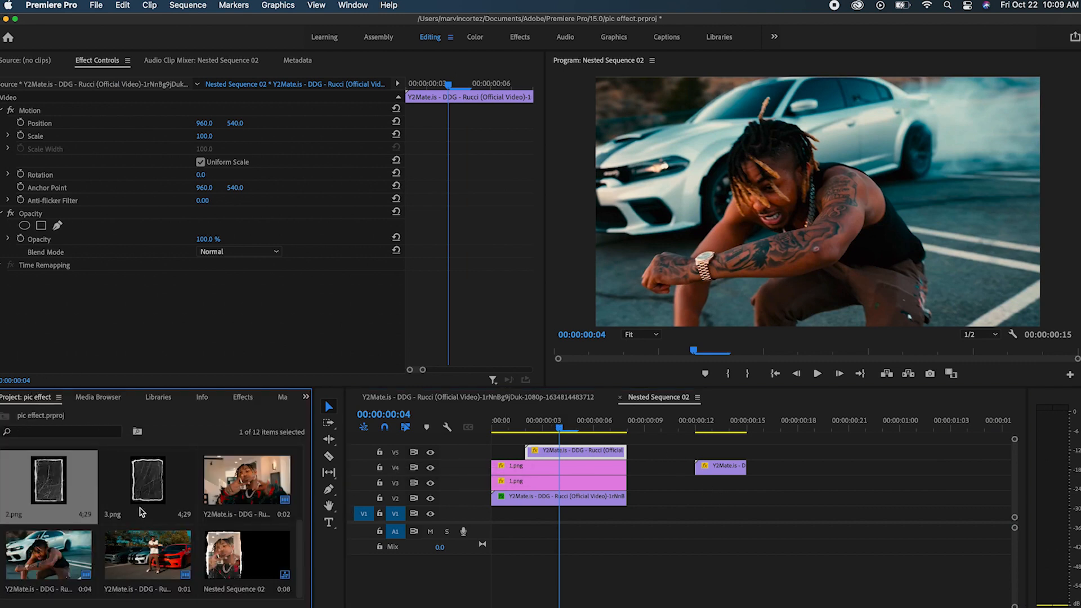
pyautogui.moveTo(156, 485); pyautogui.dragTo(525, 446)
pyautogui.click(329, 456)
pyautogui.click(628, 438)
pyautogui.click(328, 406)
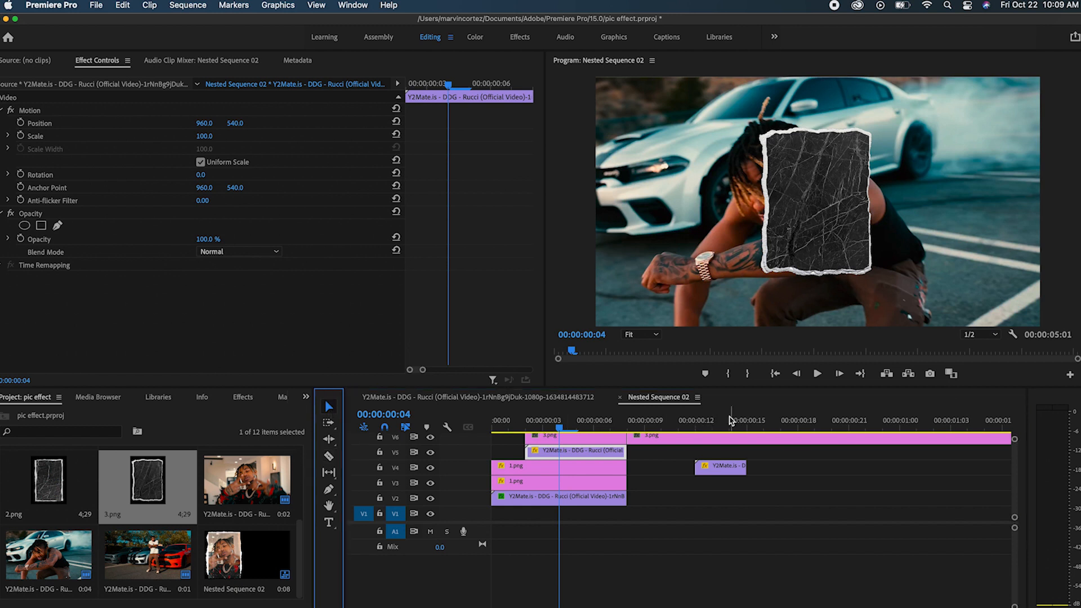
pyautogui.click(744, 441)
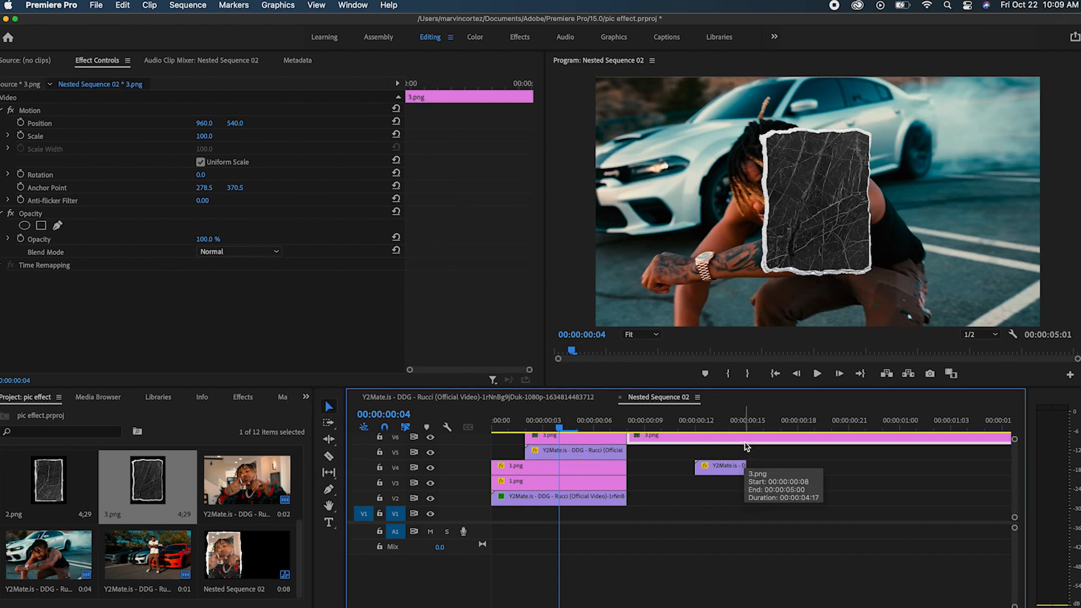
pyautogui.press('Delete')
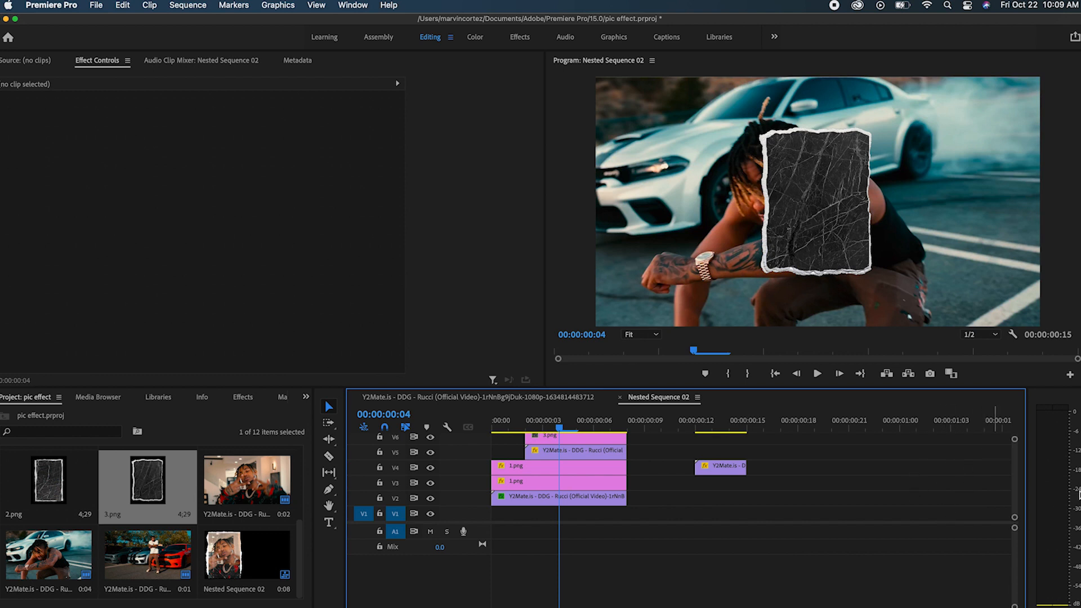
pyautogui.scroll(3, 1013, 493)
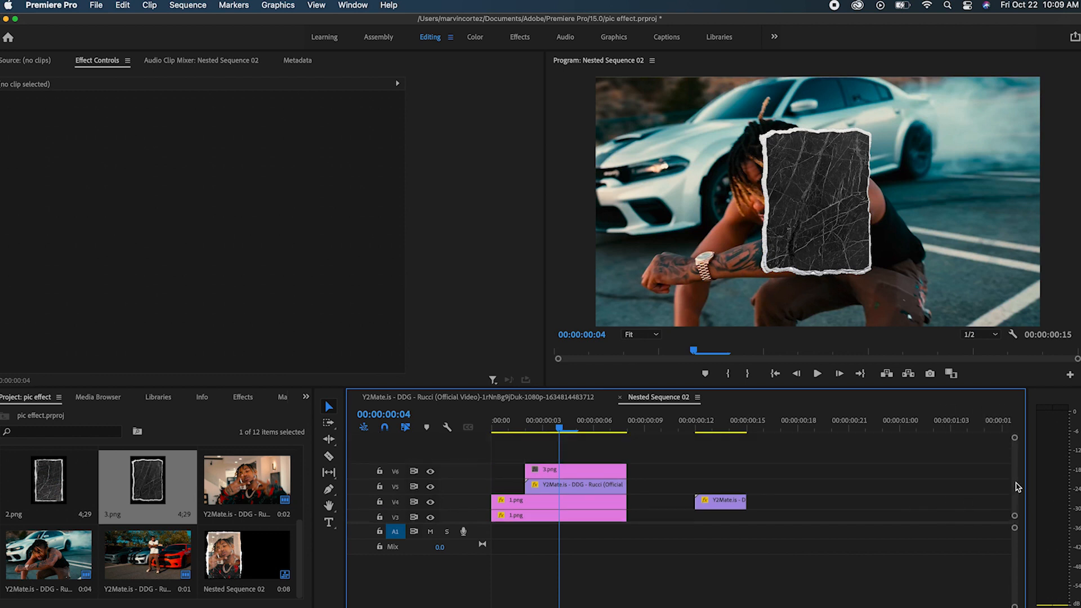
# Set 3.png to Screen blend mode, scale 185 and horizontal position 636, and duplicate it onto V7 directly above
pyautogui.click(565, 470)
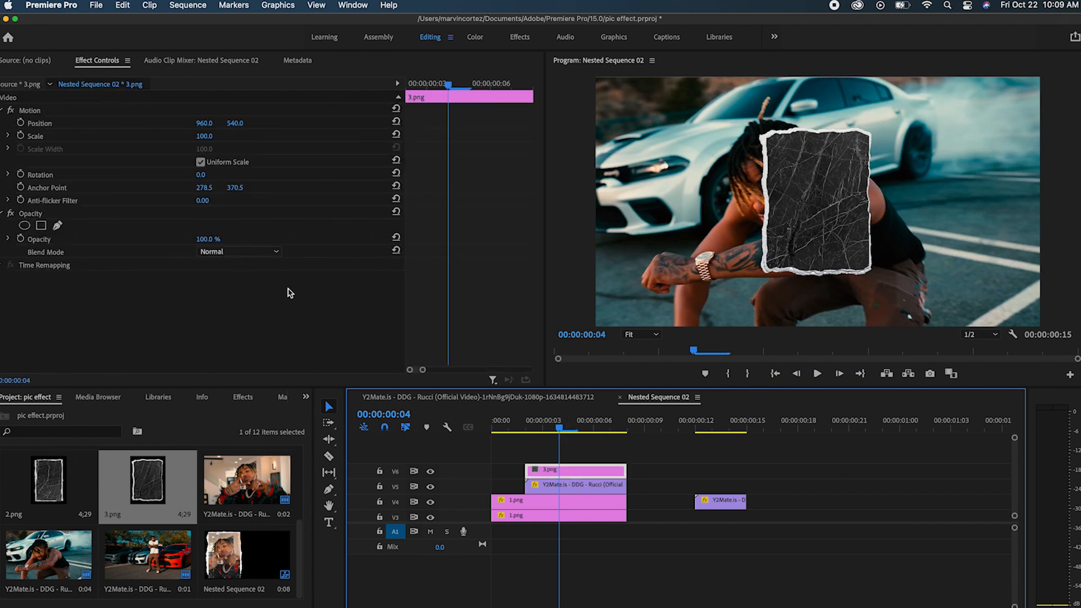
pyautogui.click(222, 251)
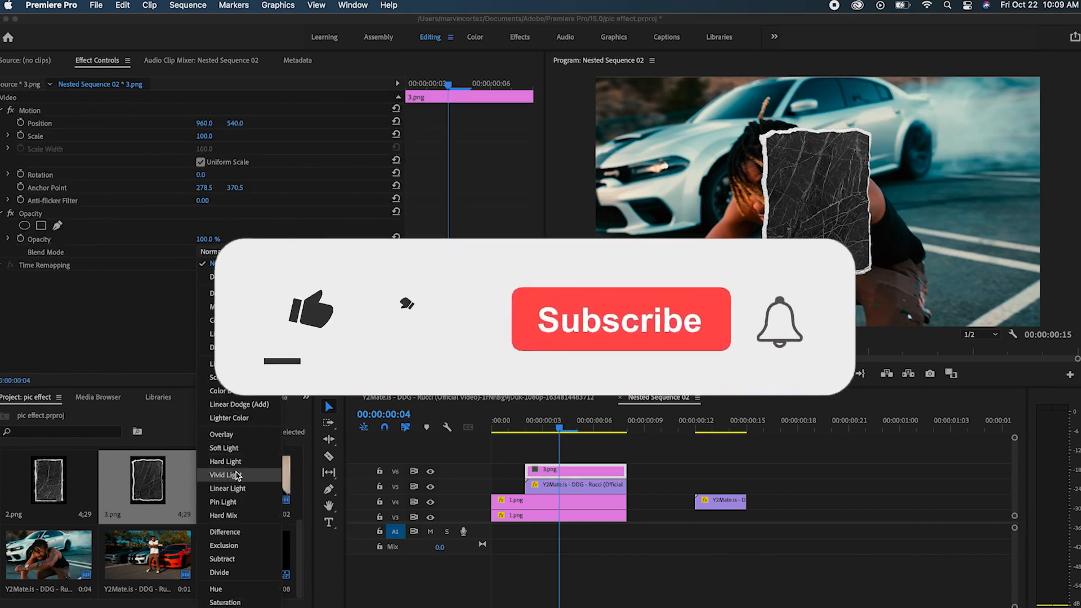
pyautogui.click(217, 377)
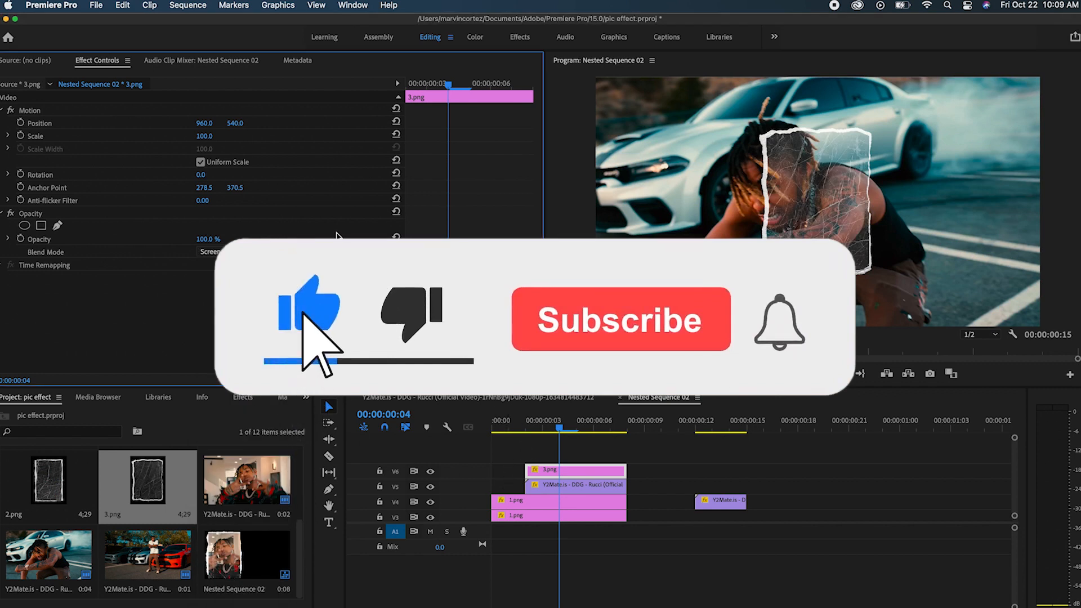
pyautogui.moveTo(205, 137); pyautogui.dragTo(22, 123)
pyautogui.click(207, 136)
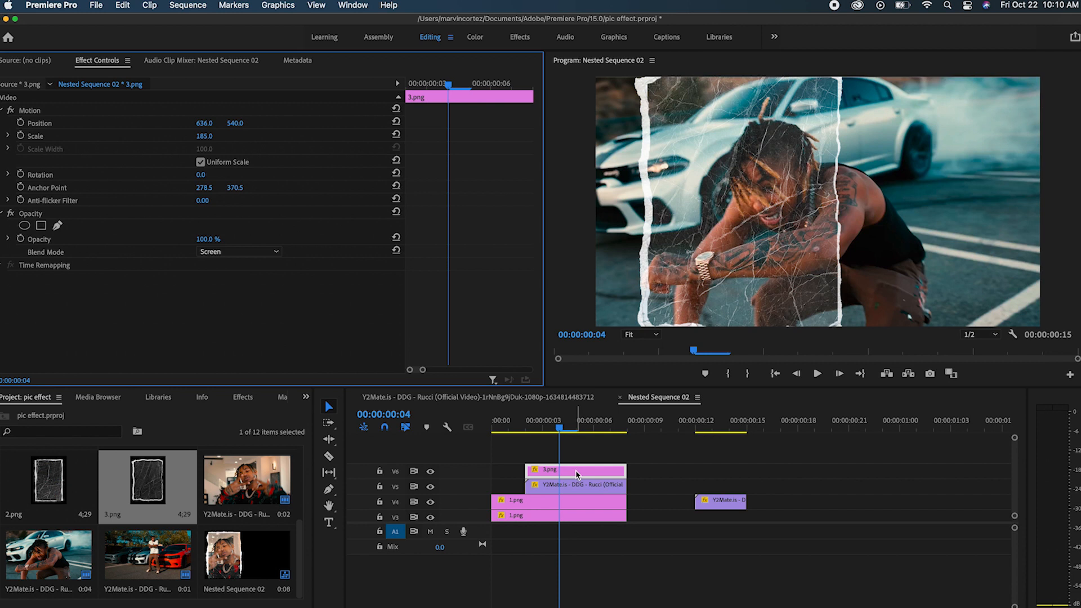
pyautogui.moveTo(576, 471); pyautogui.dragTo(580, 447)
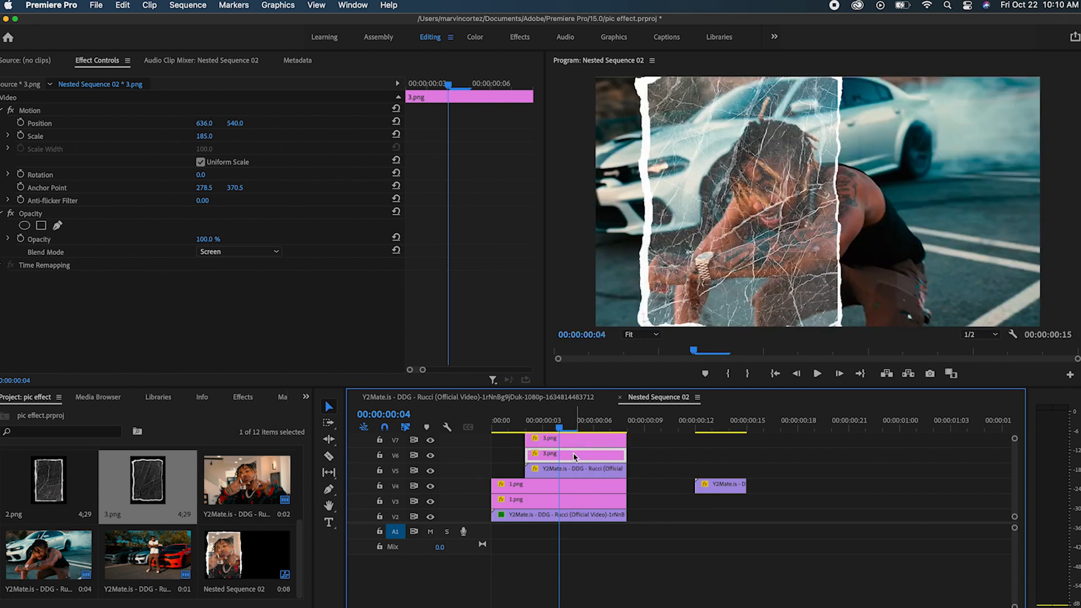
# Apply the Track Matte Key effect to the white-car still on V5 with Video 6 as the matte
pyautogui.click(562, 472)
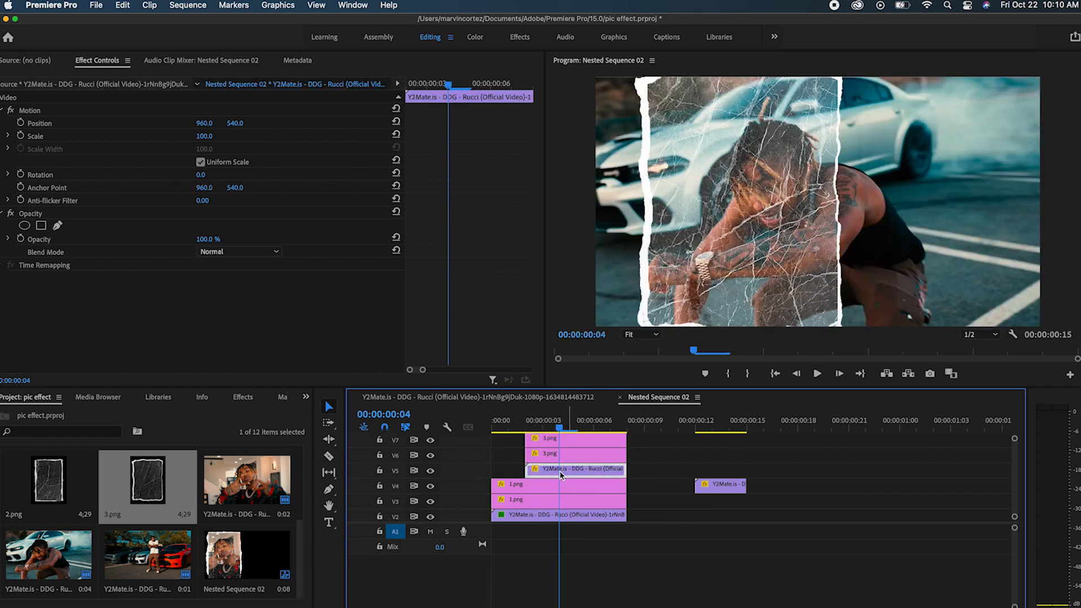
pyautogui.click(242, 398)
pyautogui.moveTo(498, 453); pyautogui.dragTo(579, 472)
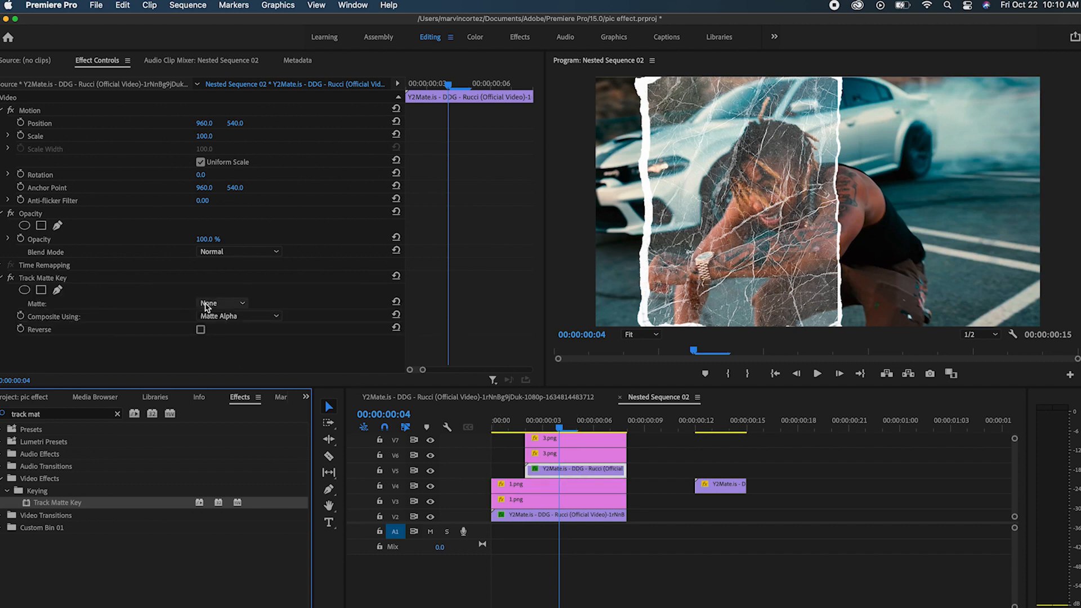
pyautogui.click(207, 304)
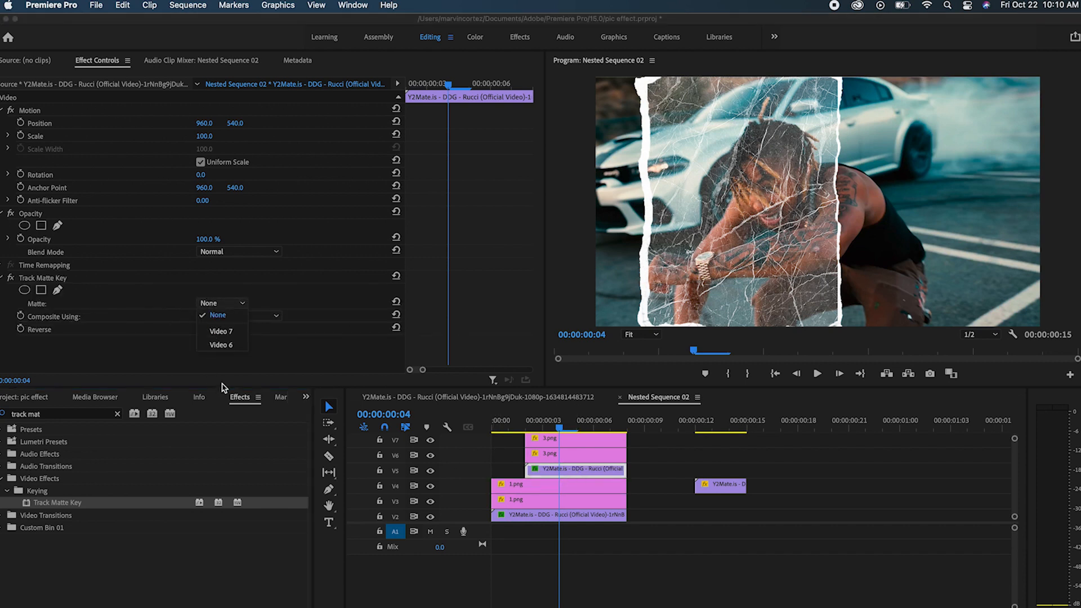
pyautogui.click(224, 344)
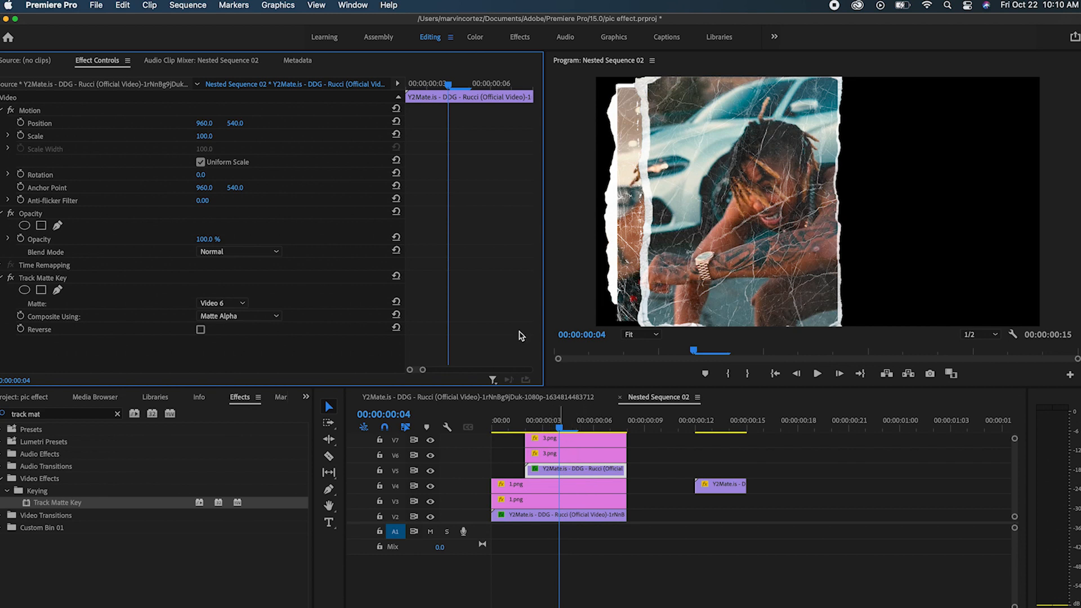
# Set the white-car still's horizontal position to 1769 and that of the V7 copy of 3.png to 1446
pyautogui.moveTo(198, 124); pyautogui.dragTo(654, 124)
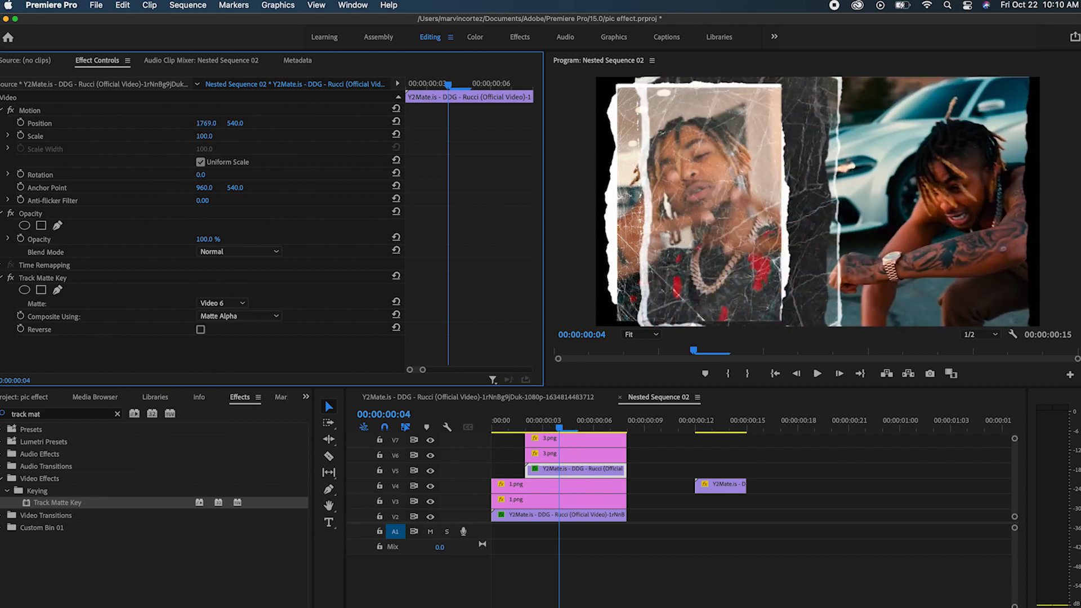
pyautogui.click(561, 438)
pyautogui.moveTo(203, 124); pyautogui.dragTo(338, 123)
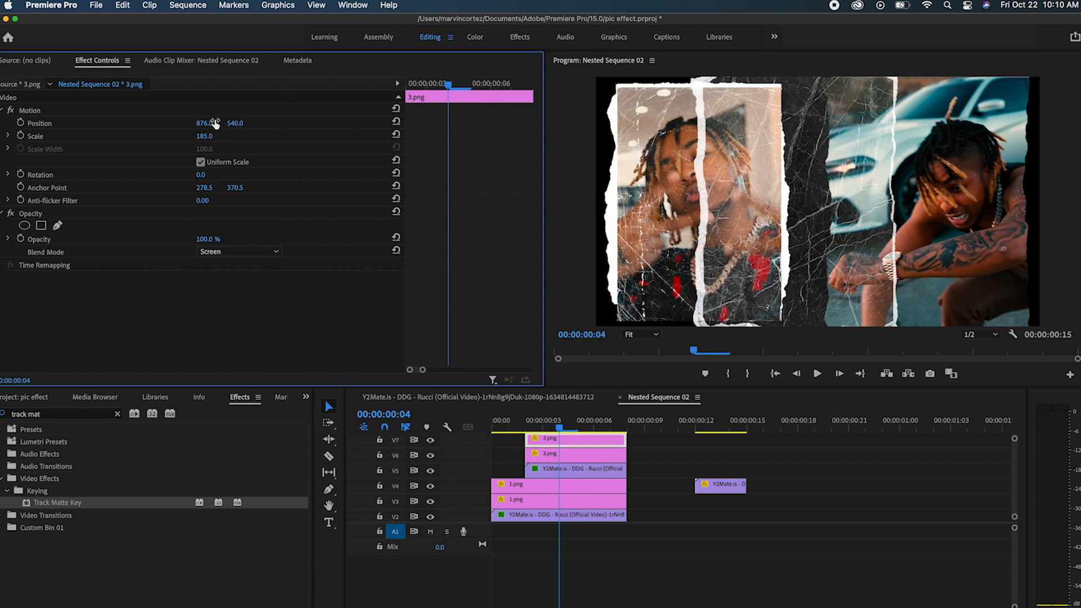
pyautogui.click(205, 124)
pyautogui.write('1478')
pyautogui.press('Return')
pyautogui.moveTo(206, 123)
pyautogui.mouseDown()
pyautogui.moveTo(234, 124)
pyautogui.moveTo(138, 123)
pyautogui.moveTo(188, 123)
pyautogui.mouseUp()
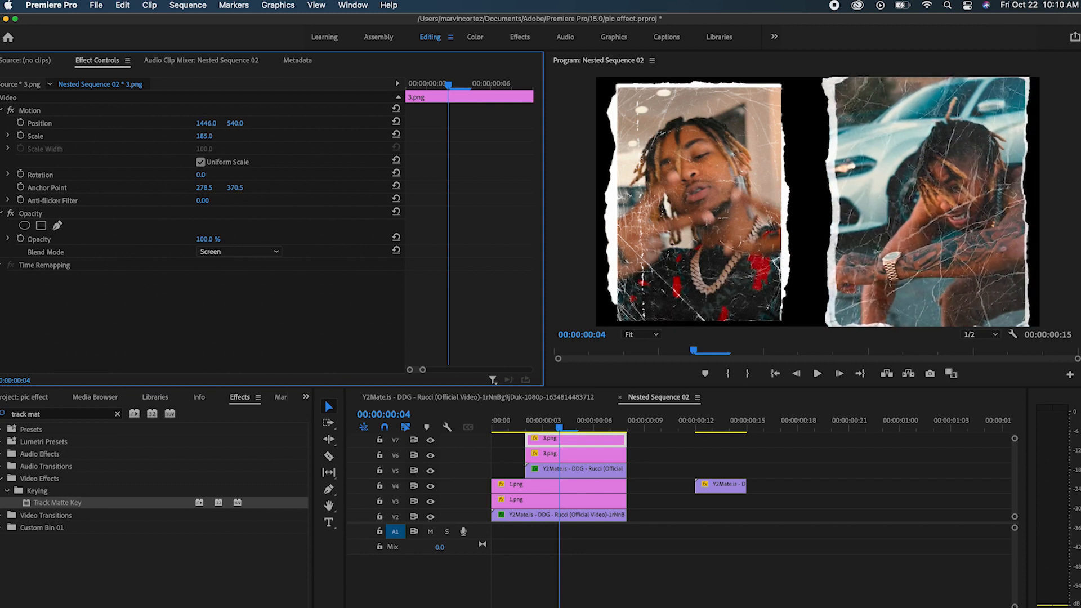
# Move the three-cars still from V4 to V8 so it starts at frame 5 and ends with the other stills
pyautogui.scroll(4, 823, 513)
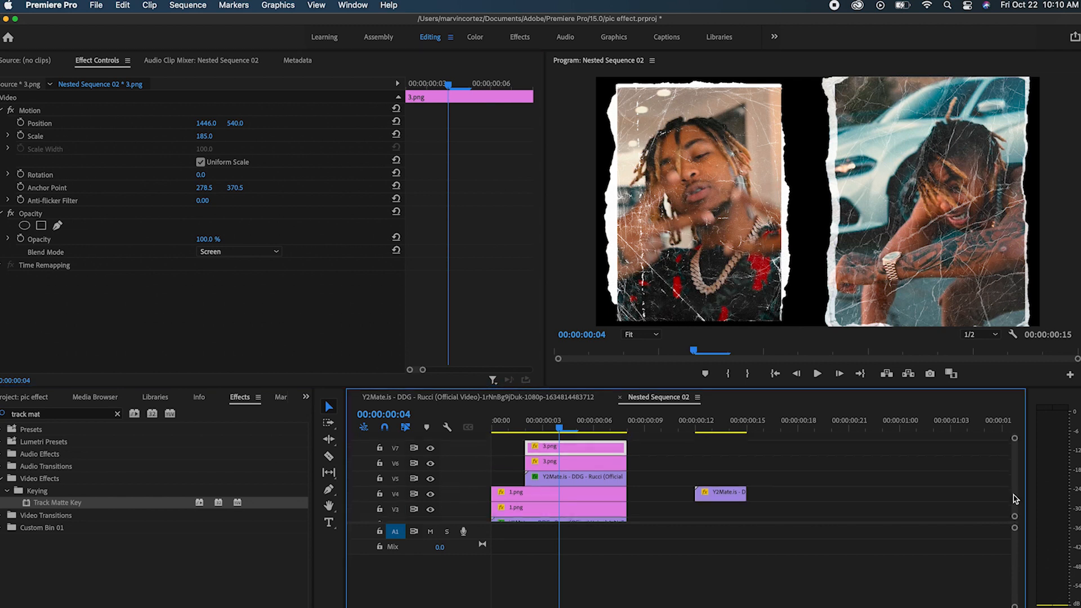
pyautogui.moveTo(710, 509); pyautogui.dragTo(606, 452)
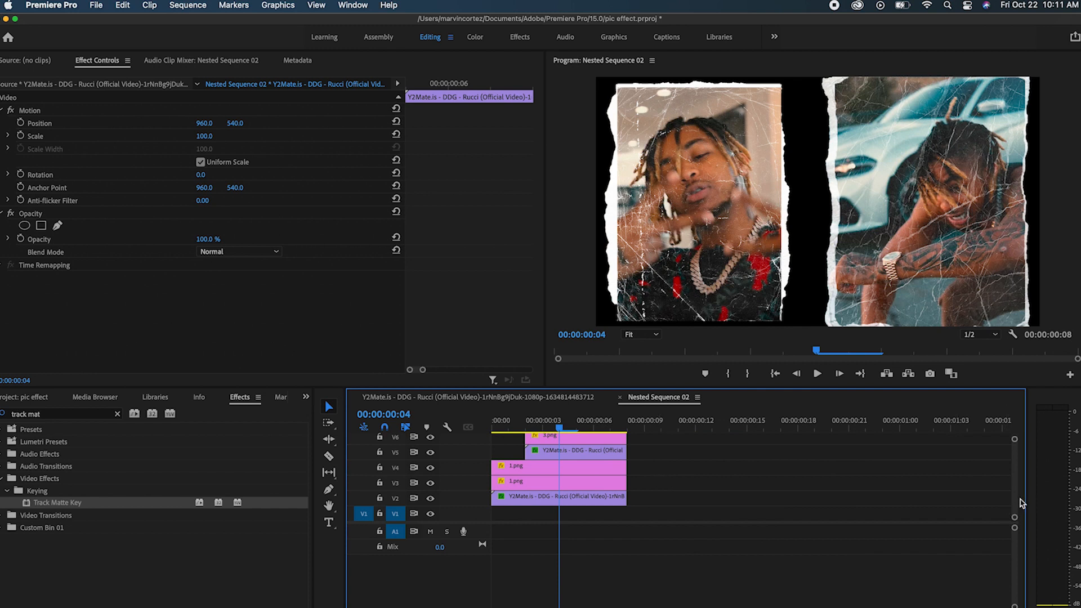
pyautogui.scroll(3, 1016, 505)
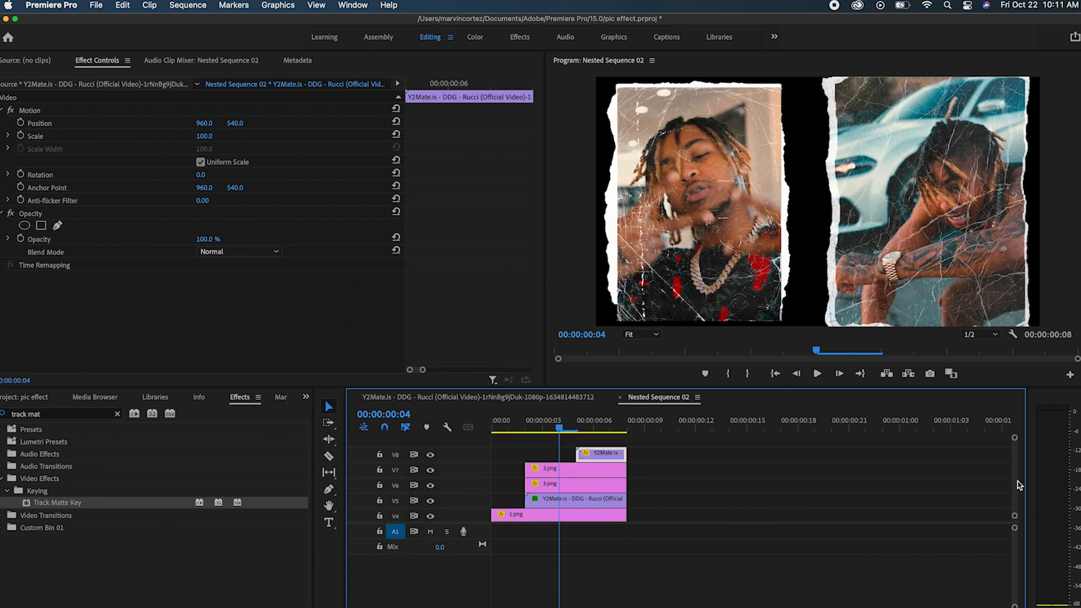
# Add 2.png to V9 above the three-cars still and trim it to end with that still
pyautogui.click(591, 422)
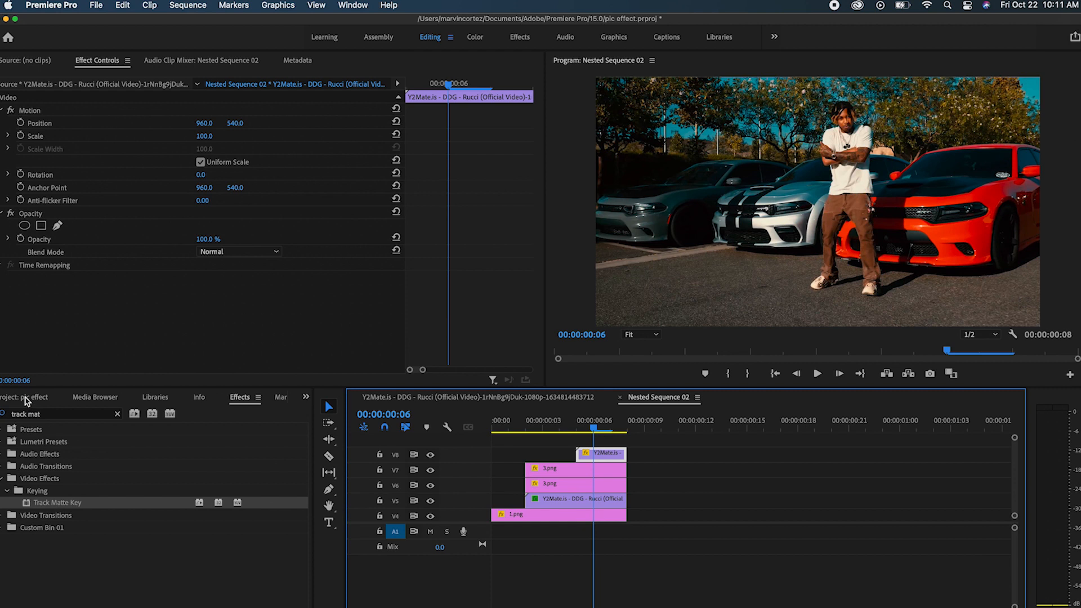
pyautogui.click(25, 401)
pyautogui.moveTo(47, 515); pyautogui.dragTo(575, 446)
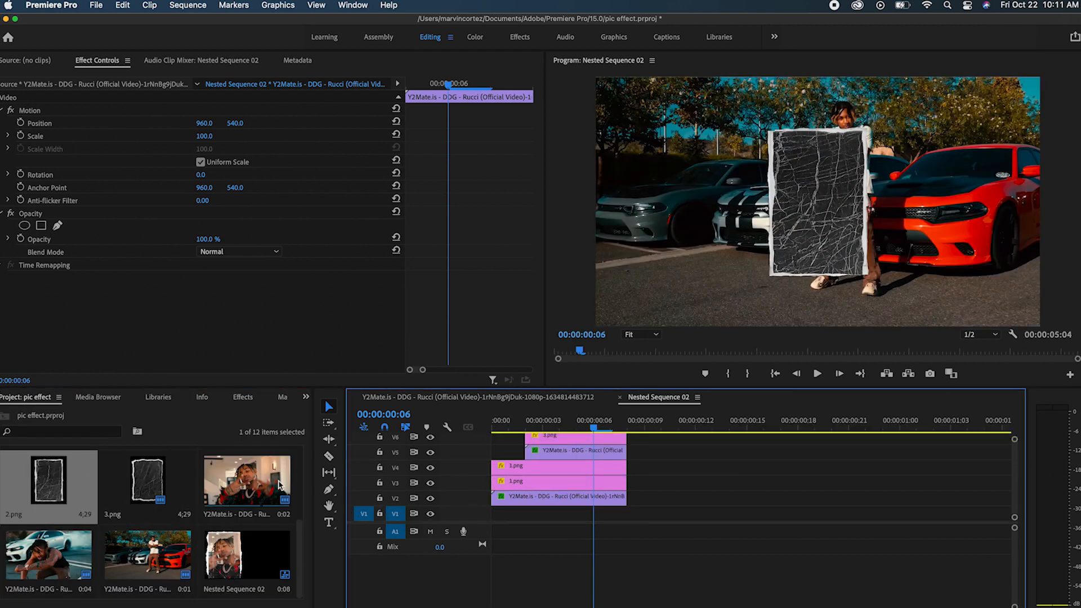
pyautogui.click(329, 456)
pyautogui.scroll(-3, 729, 498)
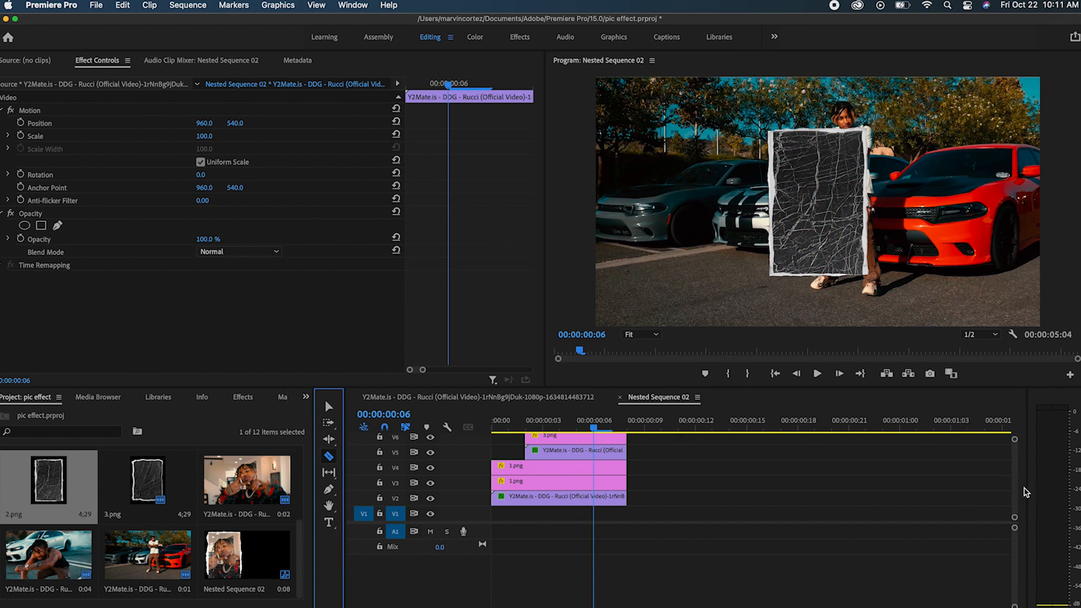
pyautogui.scroll(3, 891, 456)
pyautogui.click(626, 450)
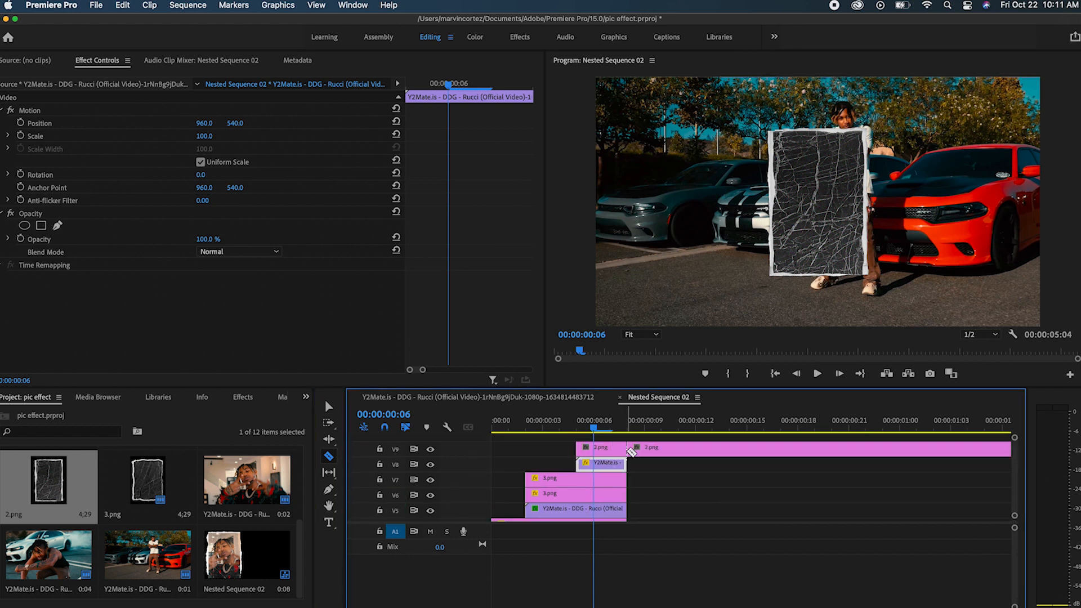
pyautogui.click(328, 408)
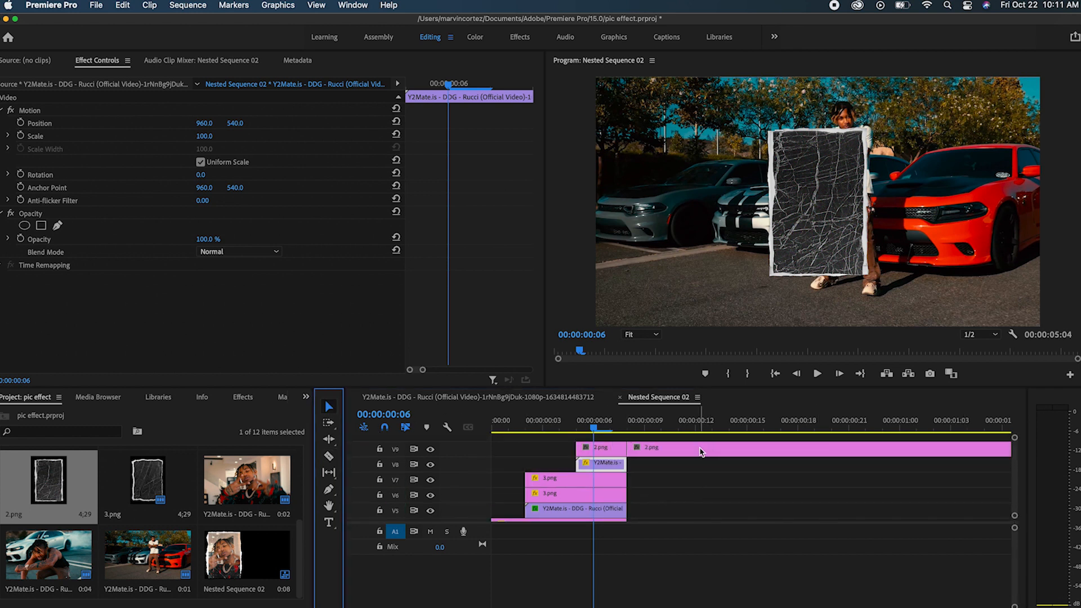
pyautogui.click(703, 449)
pyautogui.press('Delete')
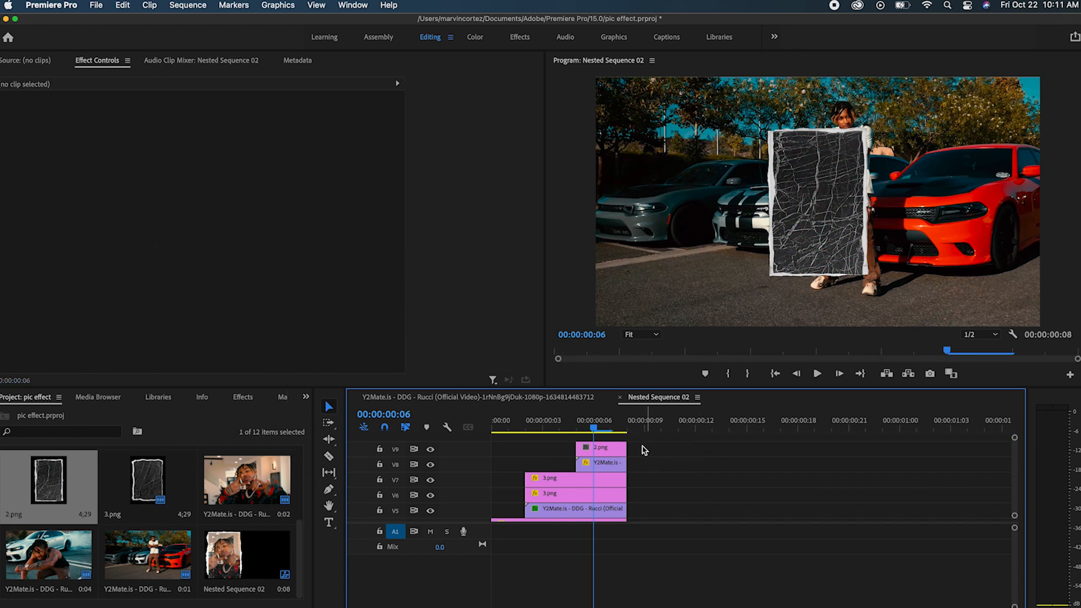
# Duplicate the 2.png clip from V9 onto V10
pyautogui.click(589, 450)
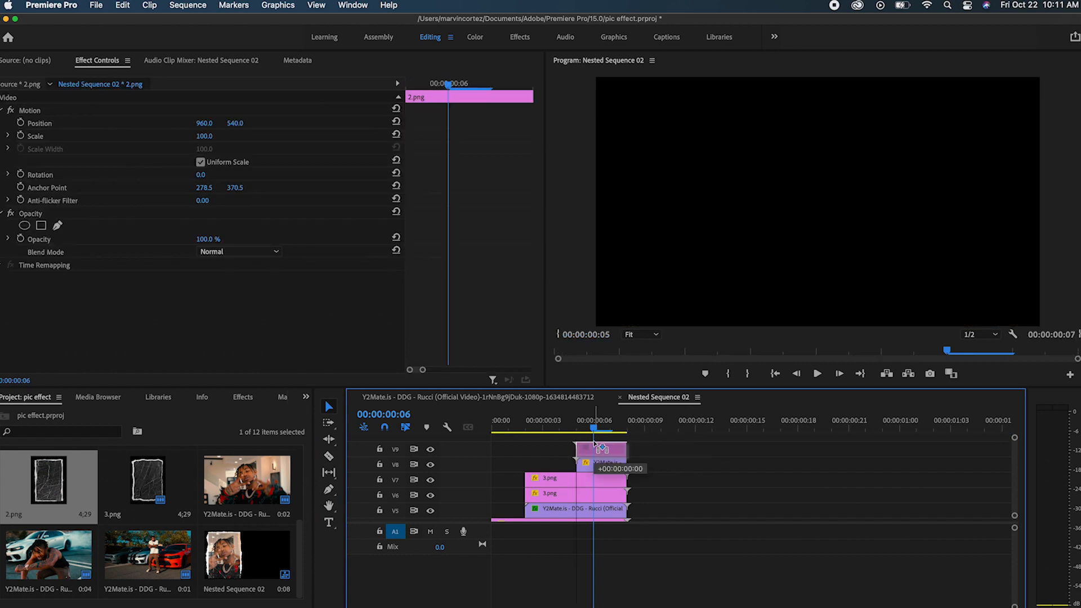
pyautogui.scroll(-3, 602, 439)
pyautogui.scroll(3, 682, 450)
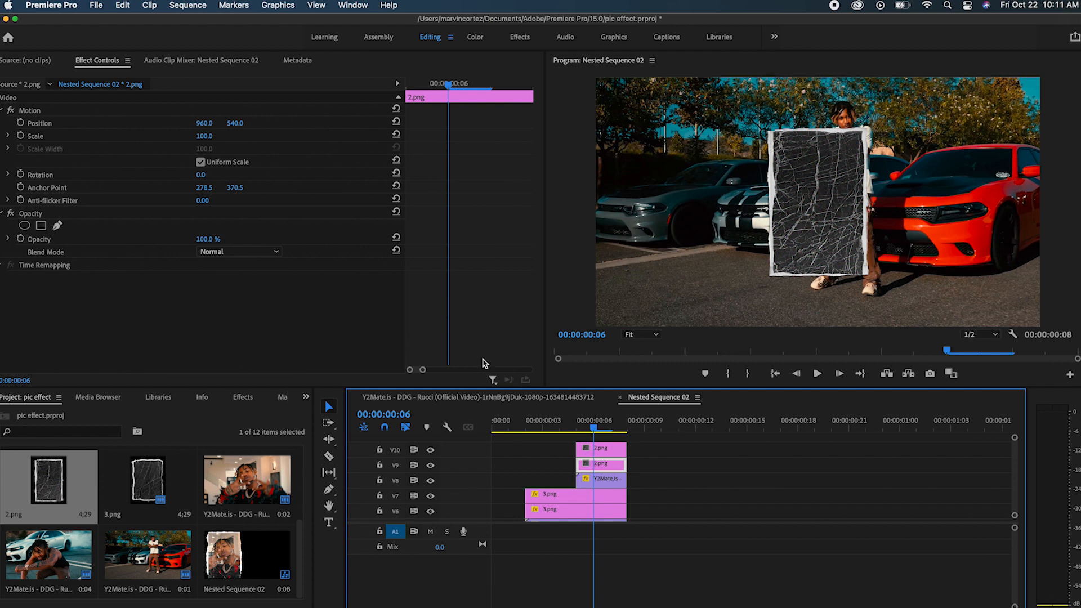
# Scale the V9 copy of 2.png to the frame size and delete the copy on V10
pyautogui.rightClick(608, 463)
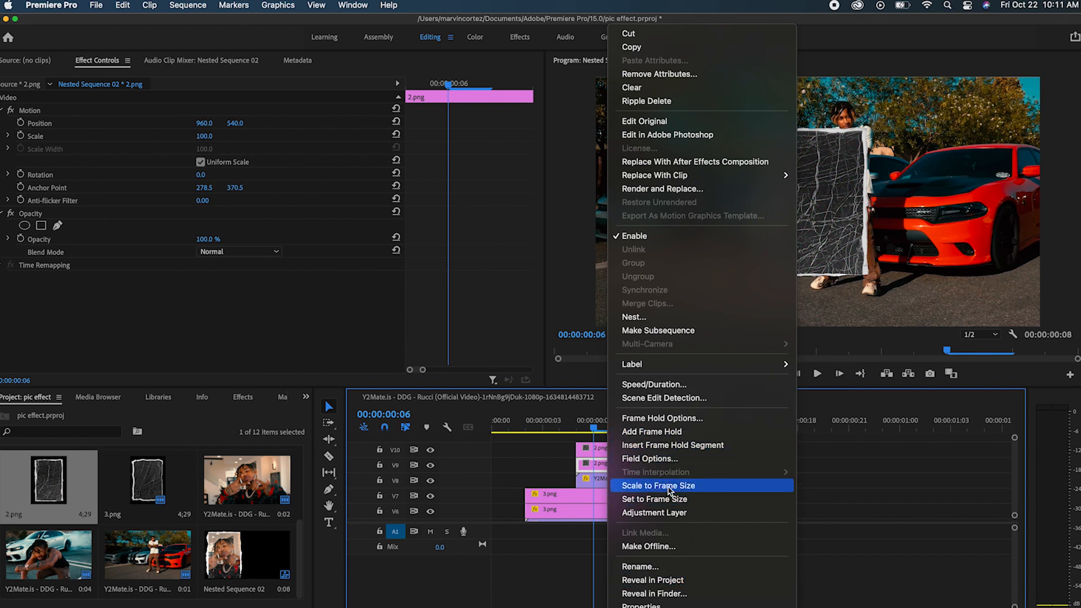
pyautogui.click(669, 487)
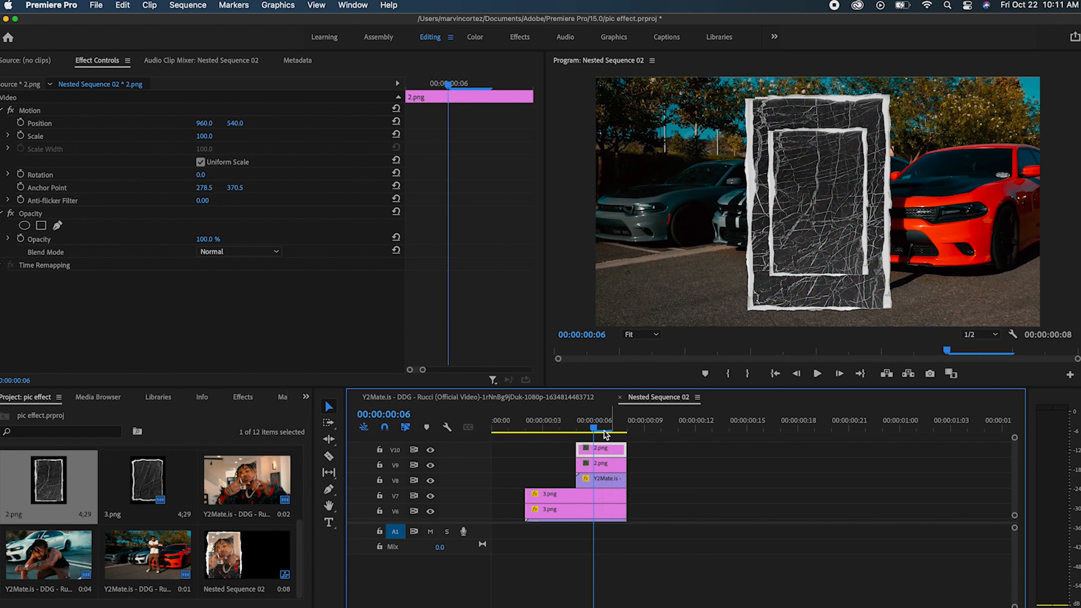
pyautogui.press('Delete')
pyautogui.click(604, 465)
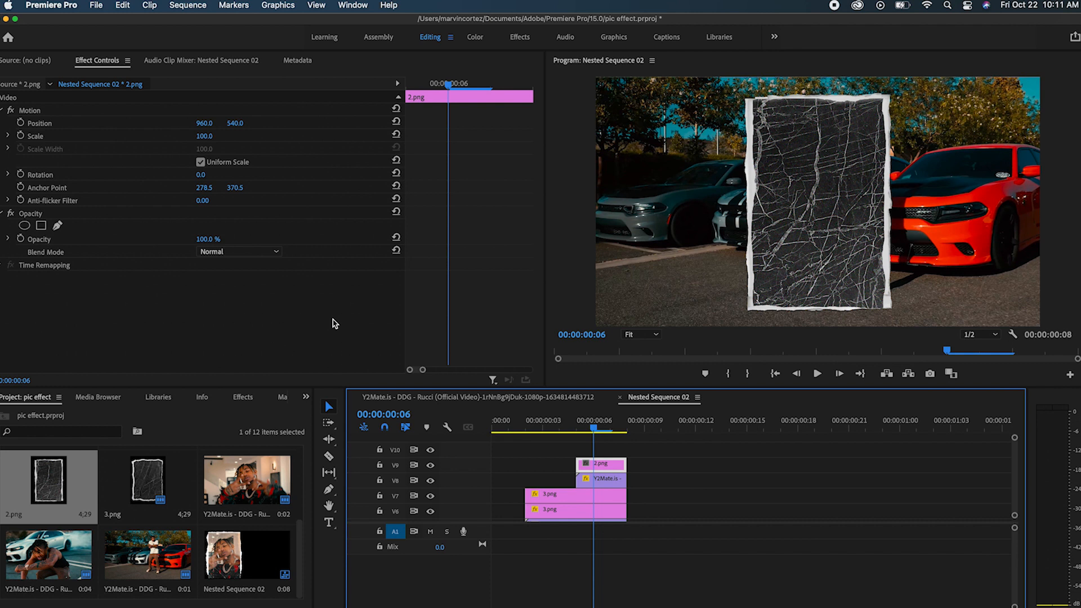
# Give the 2.png clip on V9 the Screen blend mode, a scale of 110 and a horizontal position of 1067
pyautogui.click(255, 254)
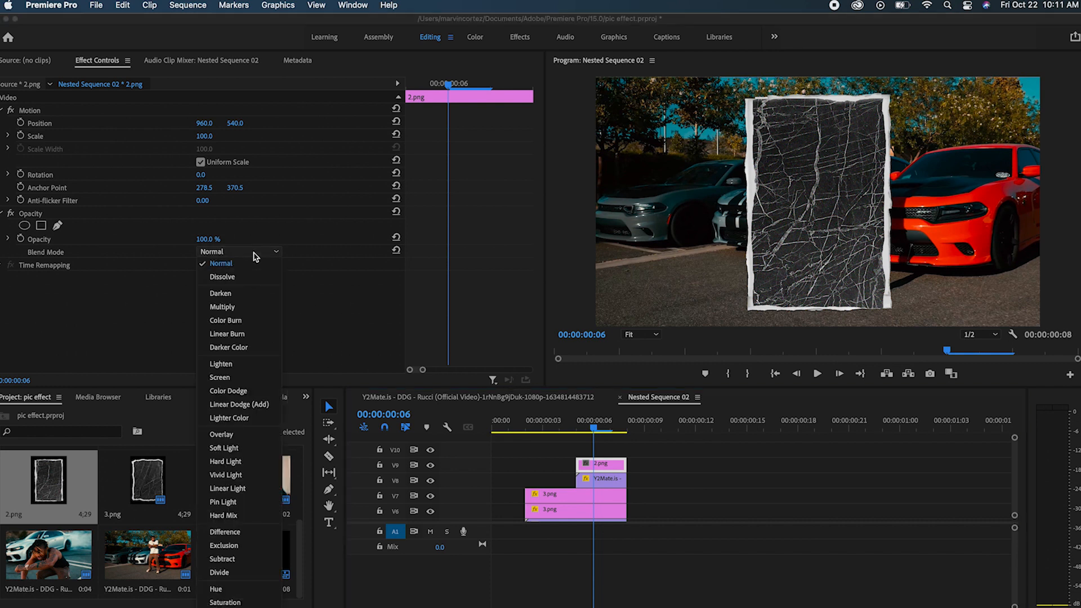
pyautogui.click(271, 377)
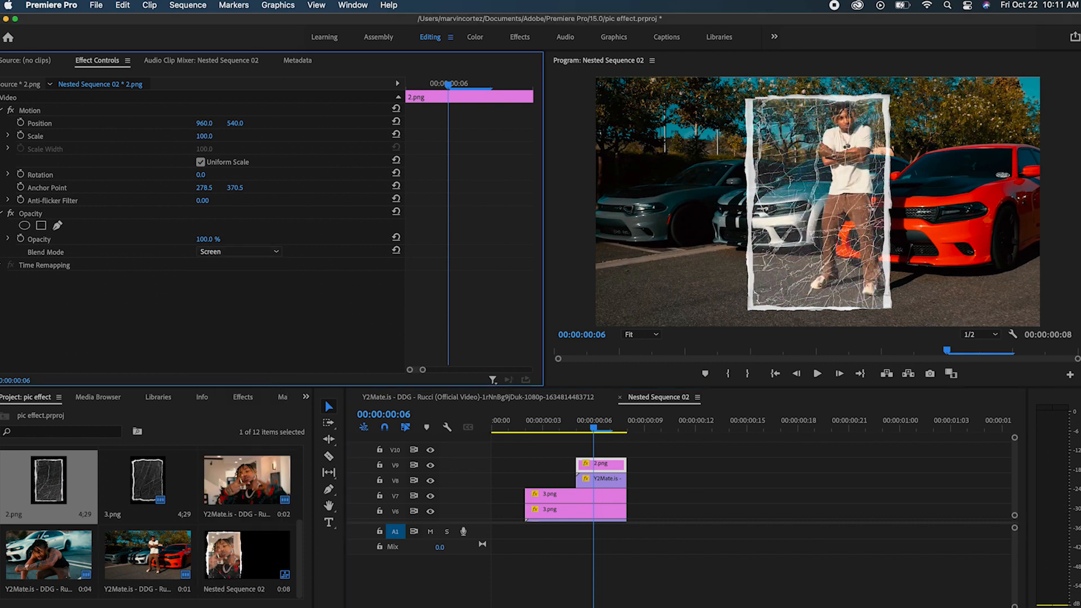
pyautogui.click(207, 136)
pyautogui.click(272, 158)
pyautogui.moveTo(208, 141); pyautogui.dragTo(264, 123)
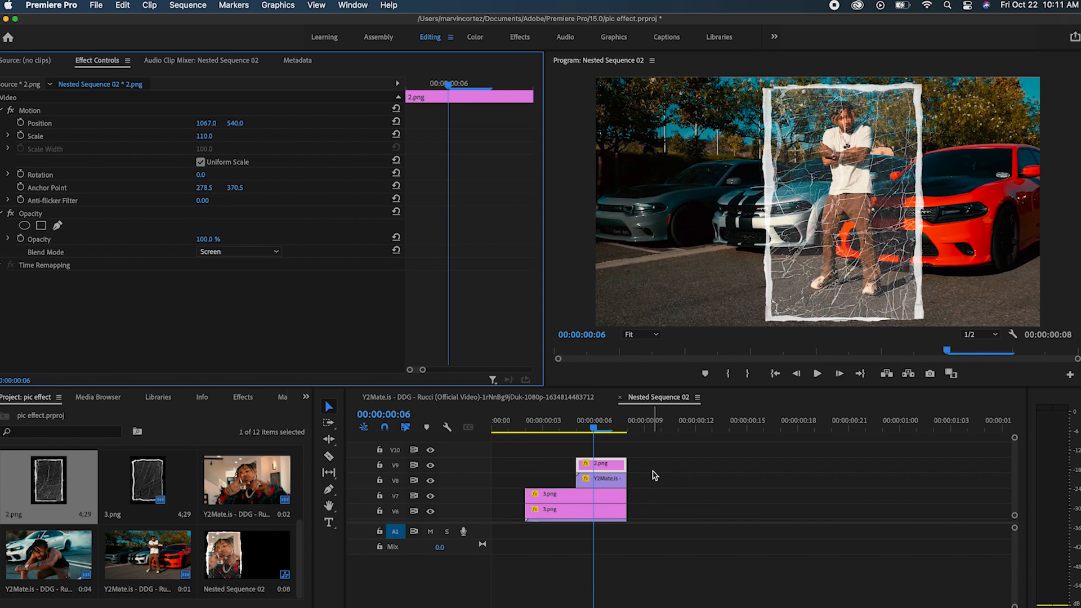
# Duplicate 2.png onto V10 and apply Track Matte Key to the three-cars still on V8 with Video 9 as the matte
pyautogui.moveTo(614, 466); pyautogui.dragTo(614, 456)
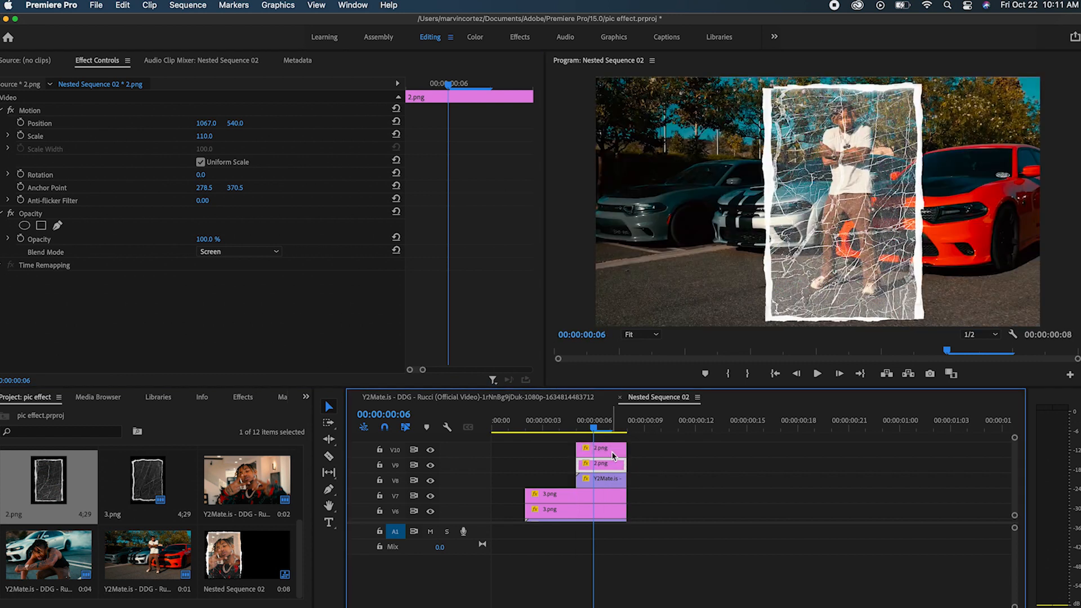
pyautogui.click(642, 459)
pyautogui.click(600, 479)
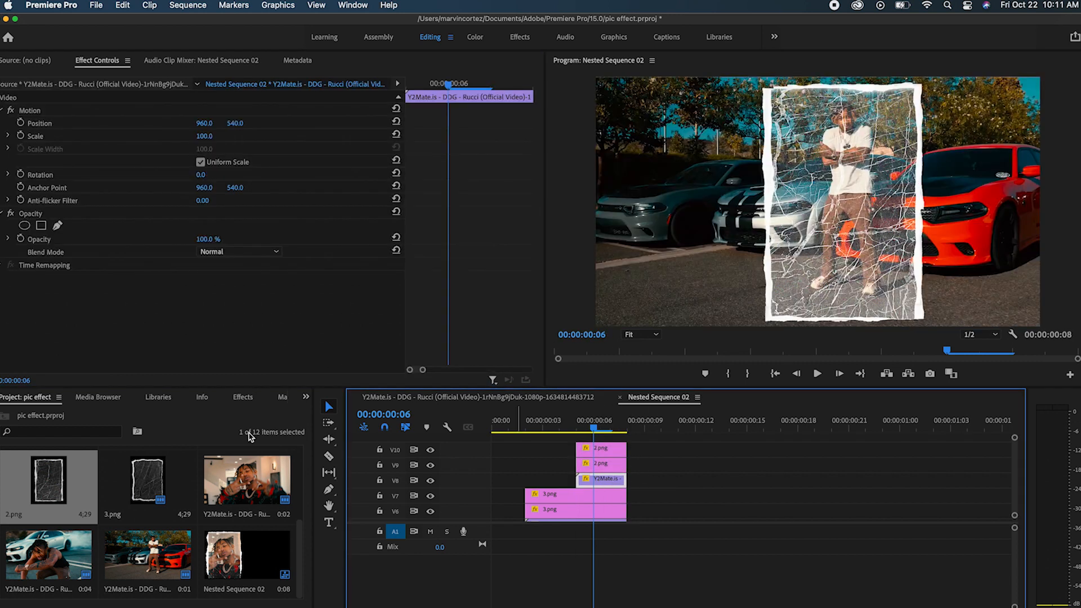
pyautogui.click(242, 397)
pyautogui.moveTo(50, 505); pyautogui.dragTo(597, 483)
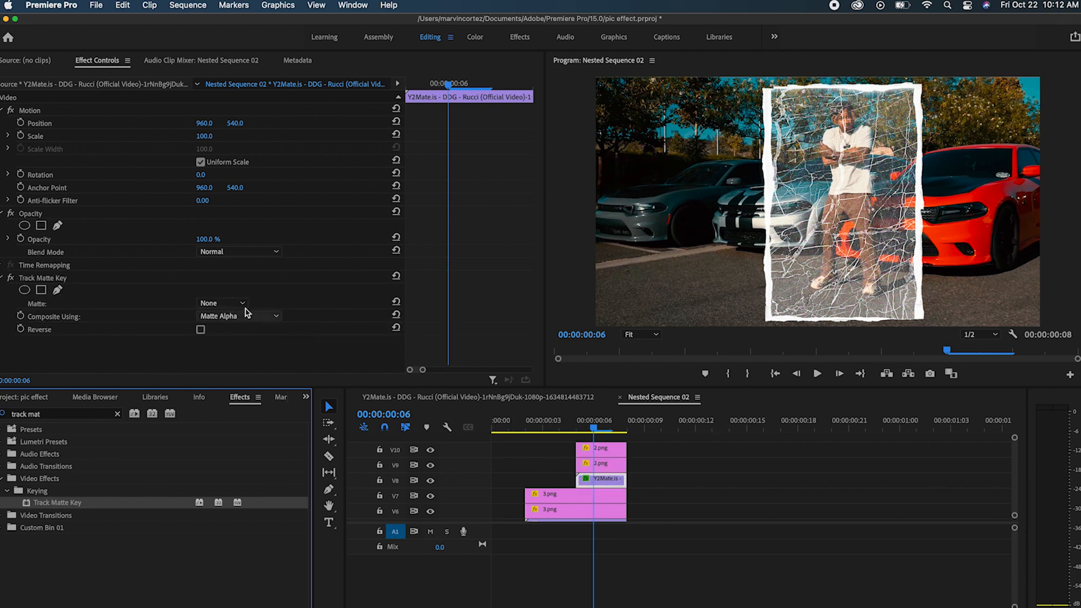
pyautogui.click(223, 303)
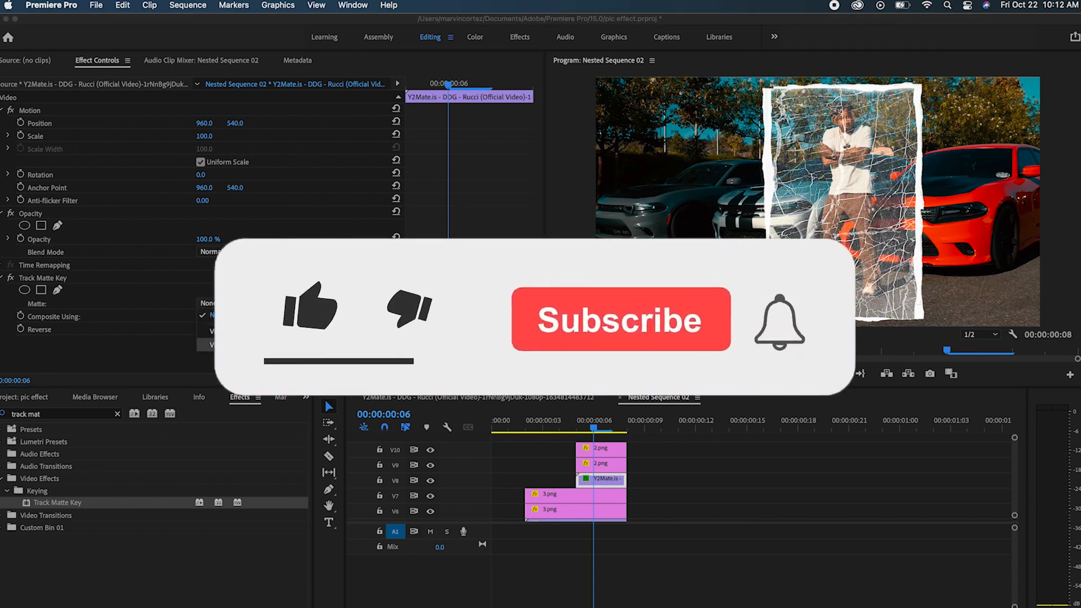
pyautogui.click(226, 331)
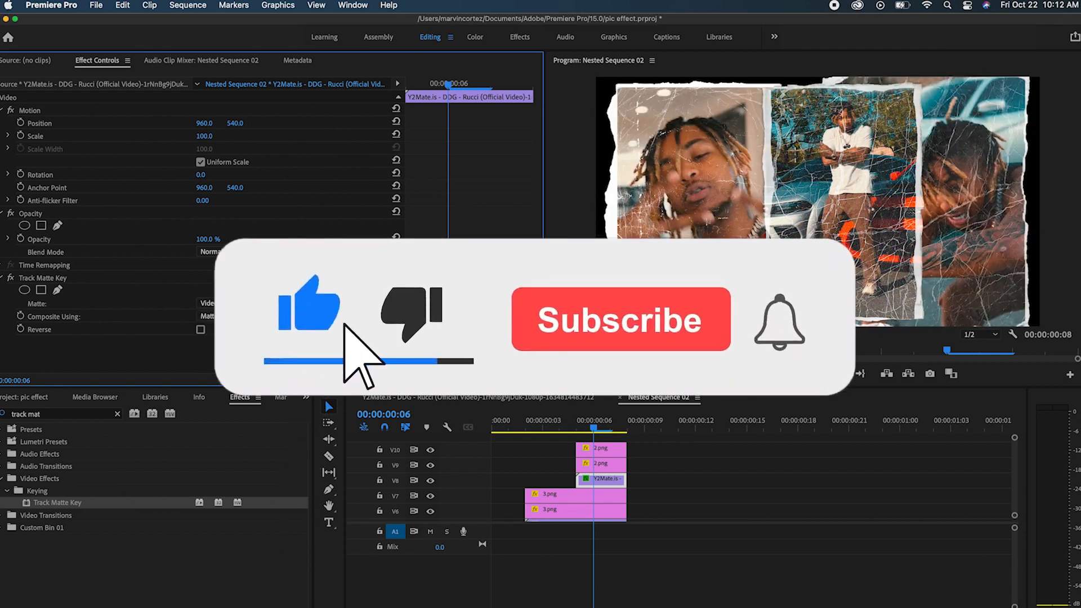
# Play through the nested sequence to check the three framed stills, and return to the music video sequence
pyautogui.moveTo(593, 428); pyautogui.dragTo(542, 428)
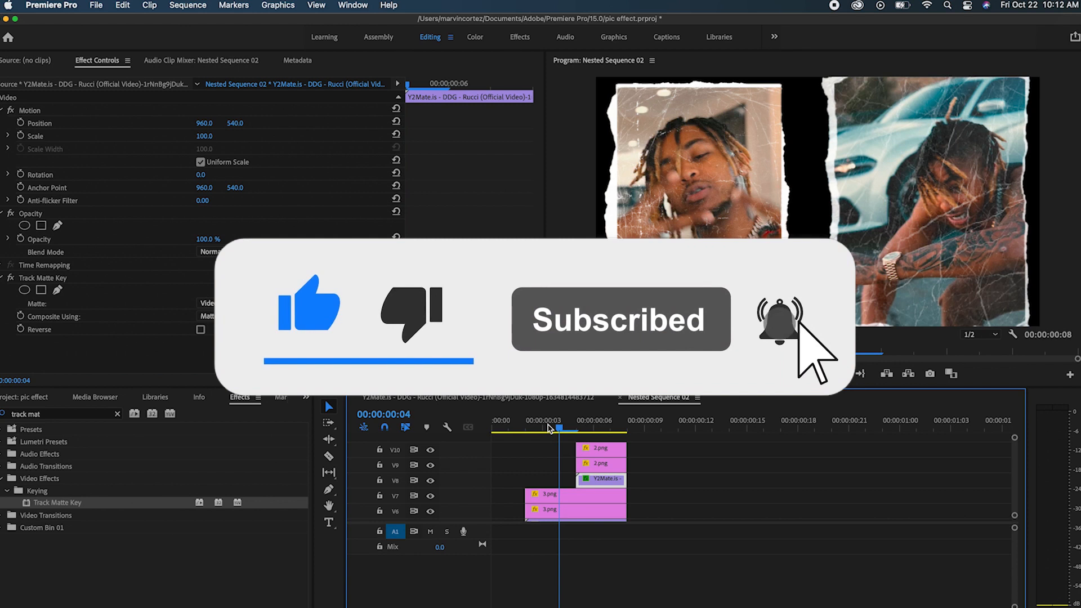
pyautogui.press('space')
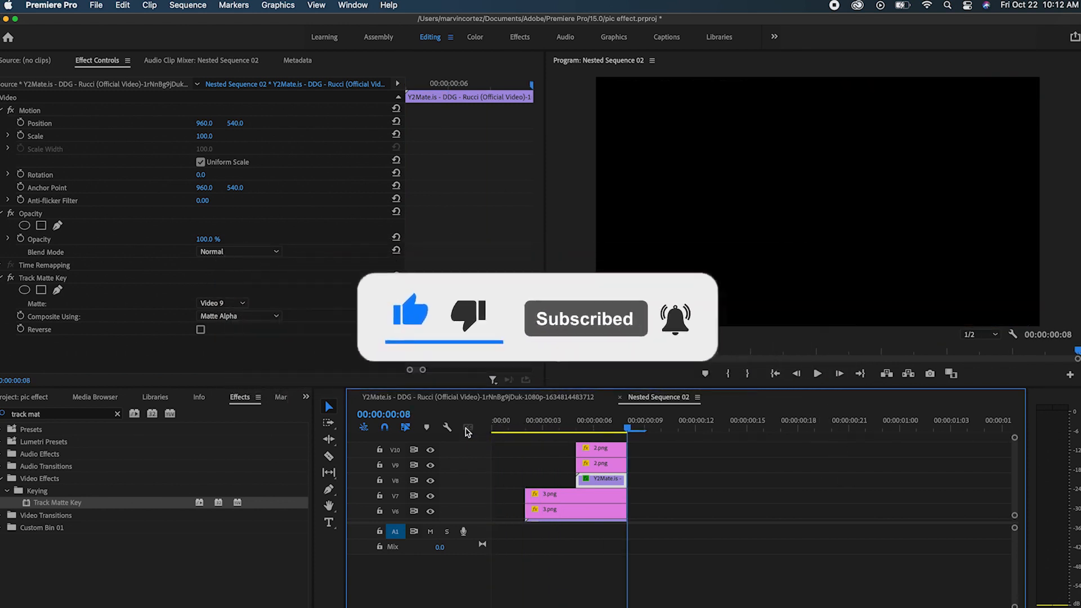
pyautogui.click(560, 404)
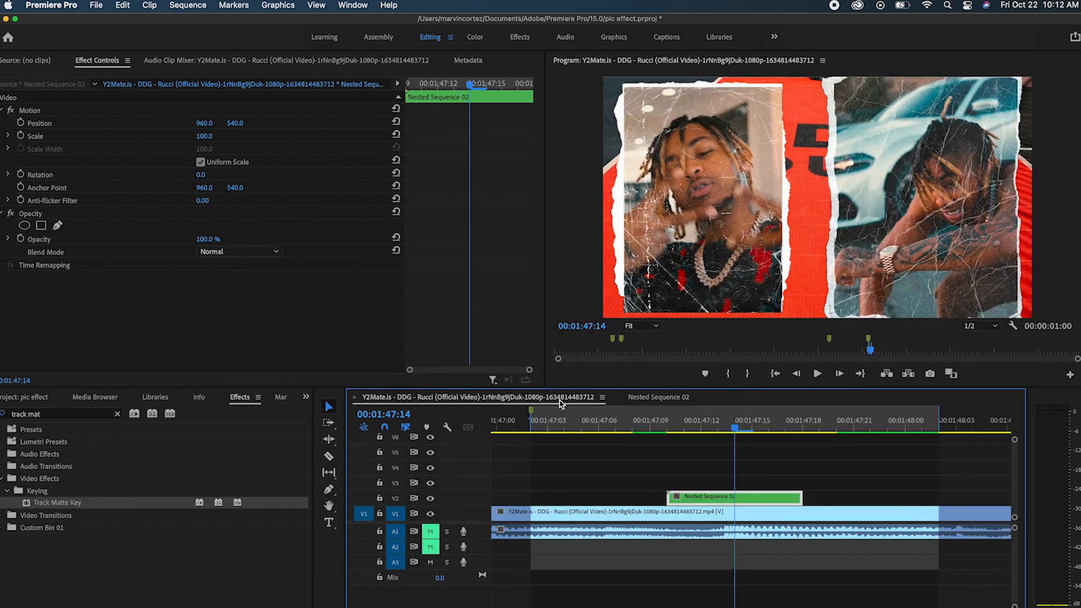
# Mark an in point at 00:01:47:10 and an out point at 00:01:47:18 around the nested clip, and render that range
pyautogui.click(667, 430)
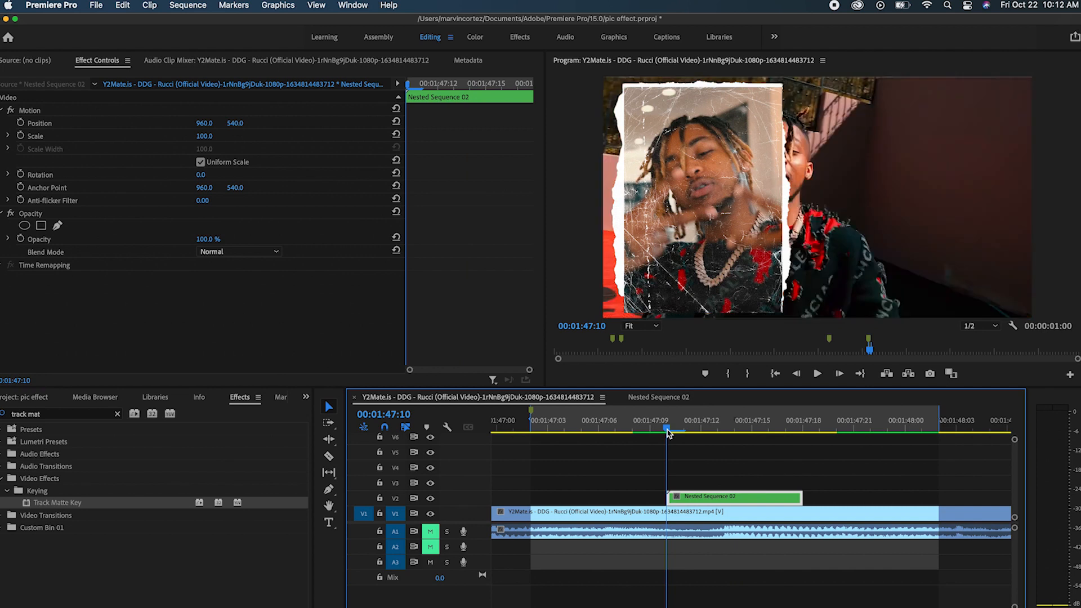
pyautogui.press('i')
pyautogui.click(802, 430)
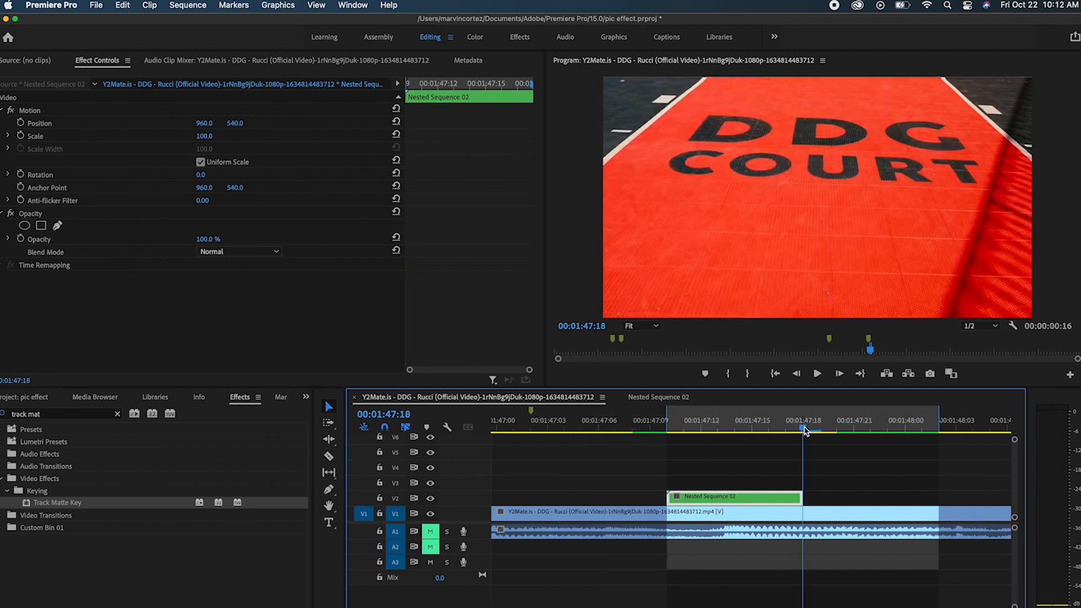
pyautogui.press('o')
pyautogui.click(188, 5)
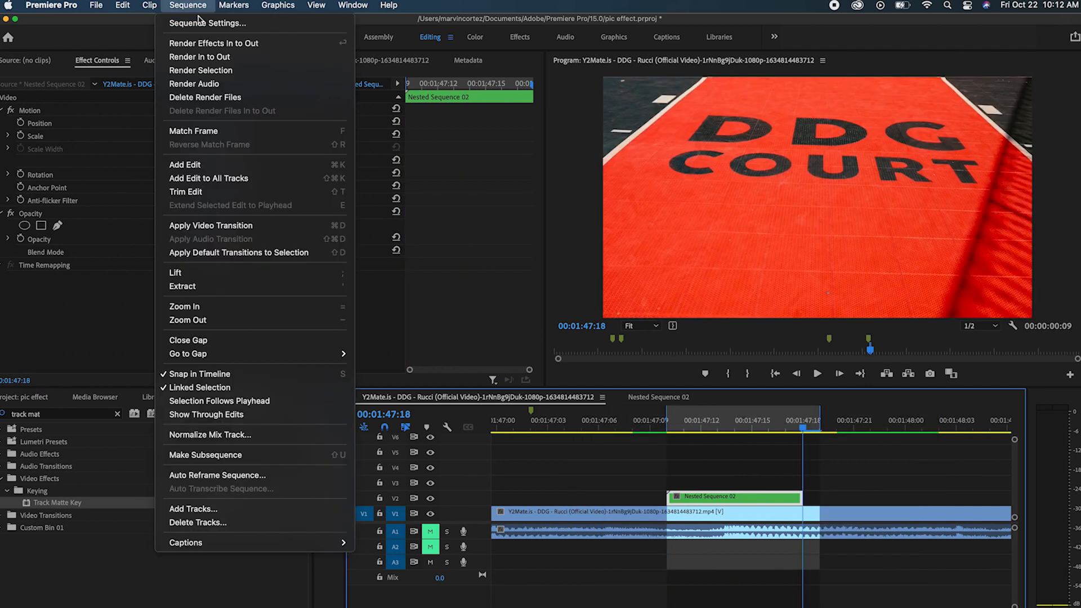
pyautogui.click(219, 51)
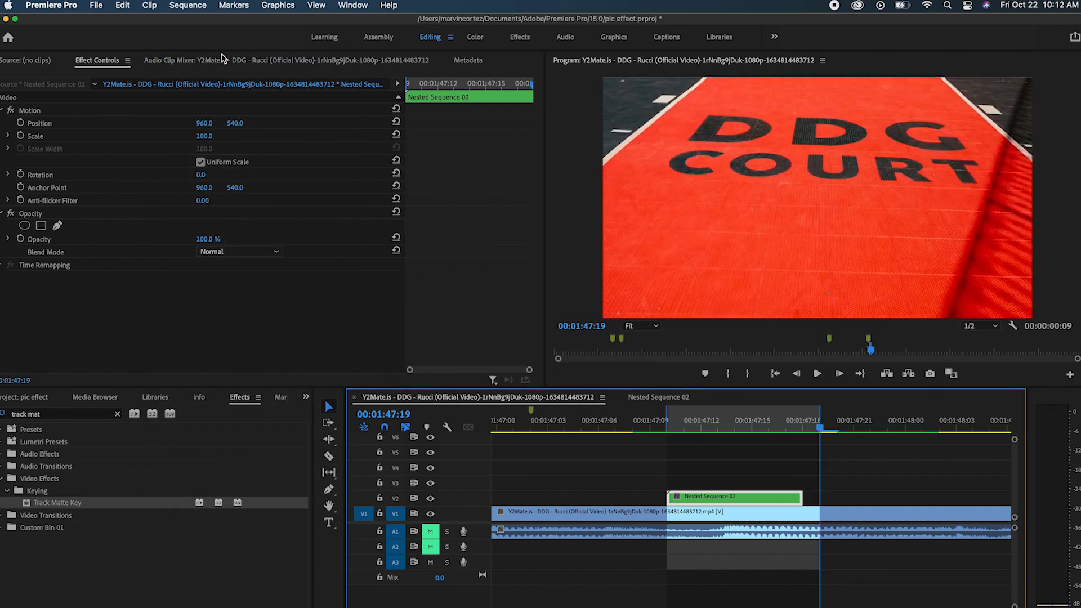
# Play back the rendered nested stills over the music video from just before the clip, and replay them
pyautogui.click(648, 431)
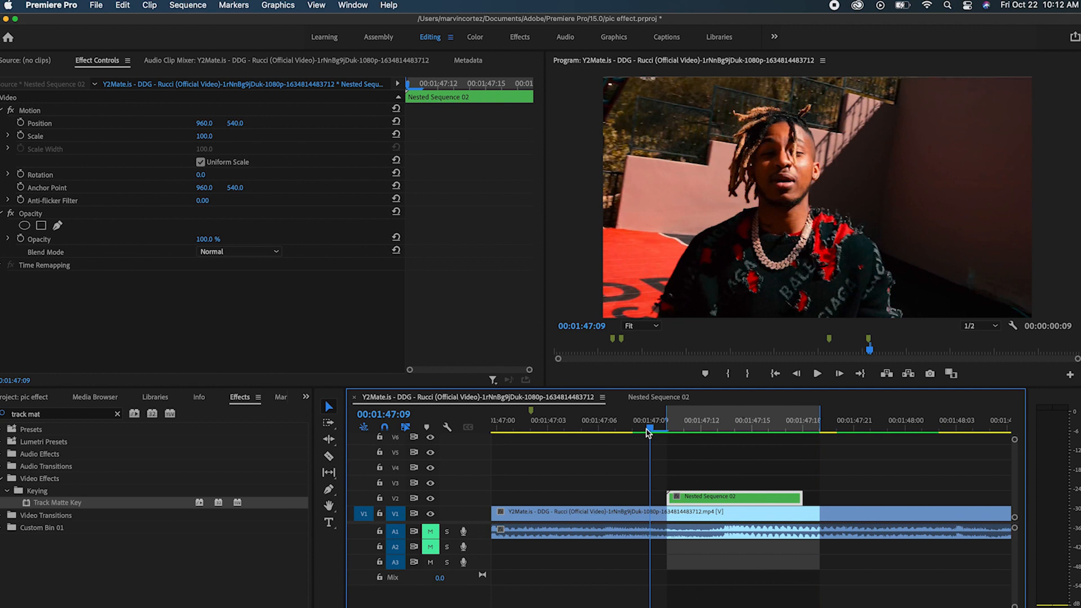
pyautogui.press('space')
pyautogui.press('space')
pyautogui.moveTo(712, 431); pyautogui.dragTo(660, 463)
pyautogui.press('space')
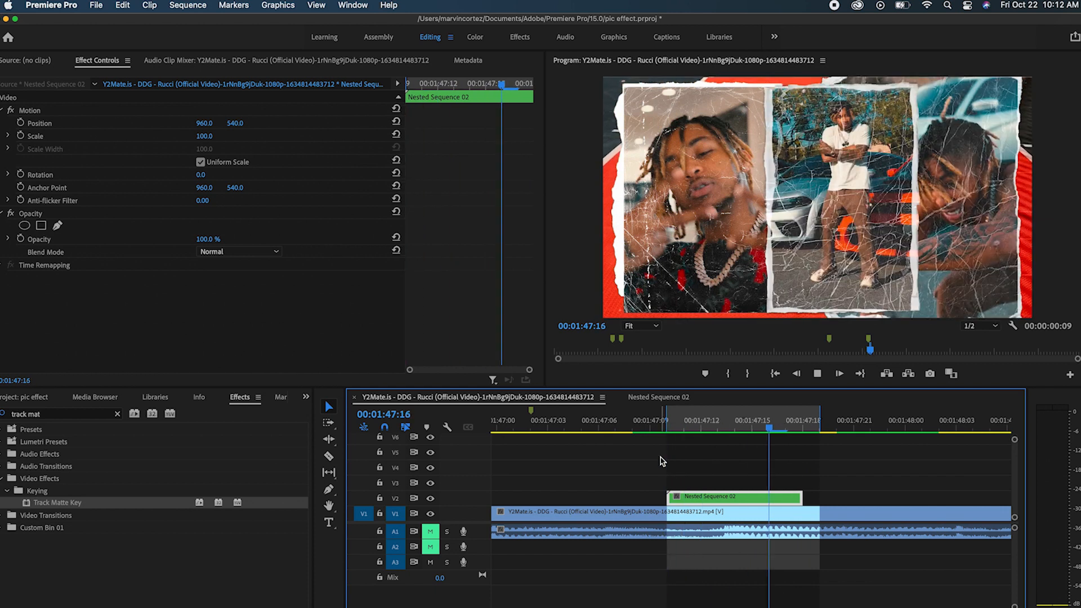
pyautogui.press('space')
# Set the nested clip's ending scale keyframe at 00:01:47:17 to 104
pyautogui.click(700, 429)
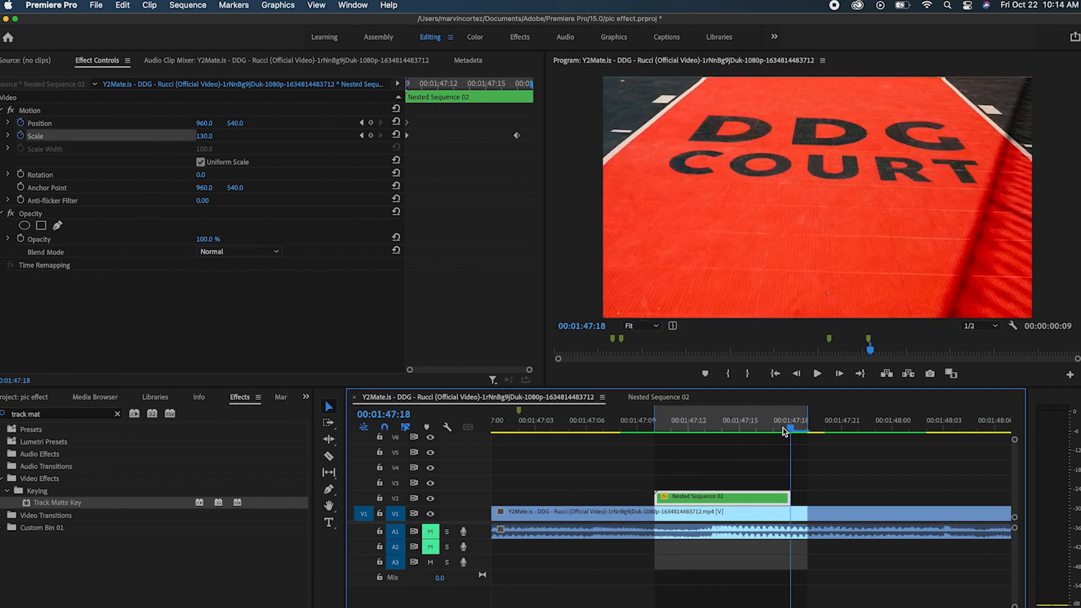
pyautogui.click(781, 430)
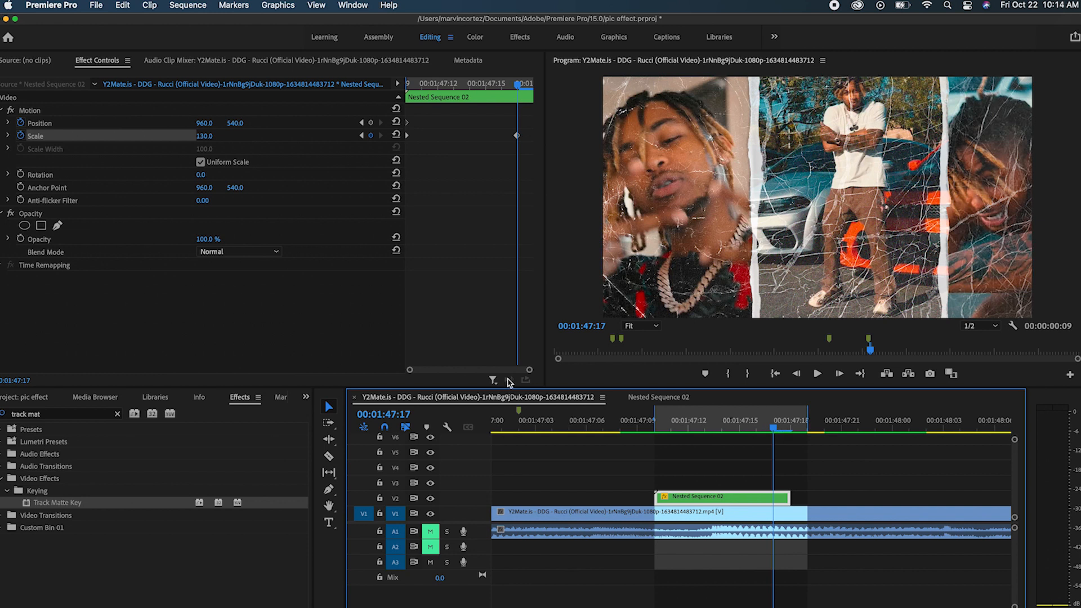
pyautogui.click(202, 137)
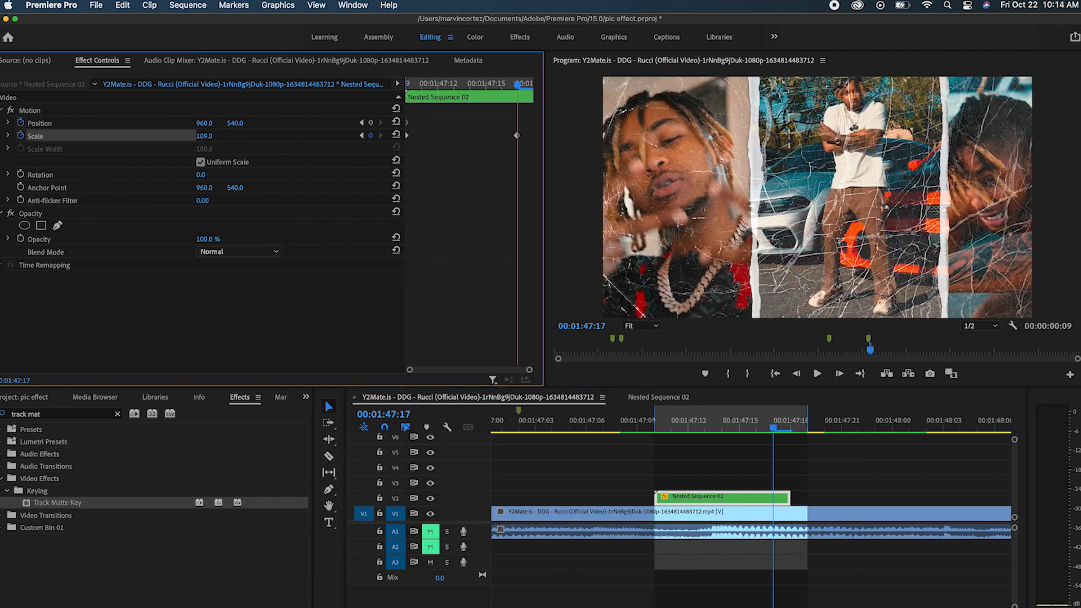
pyautogui.moveTo(202, 136); pyautogui.dragTo(241, 146)
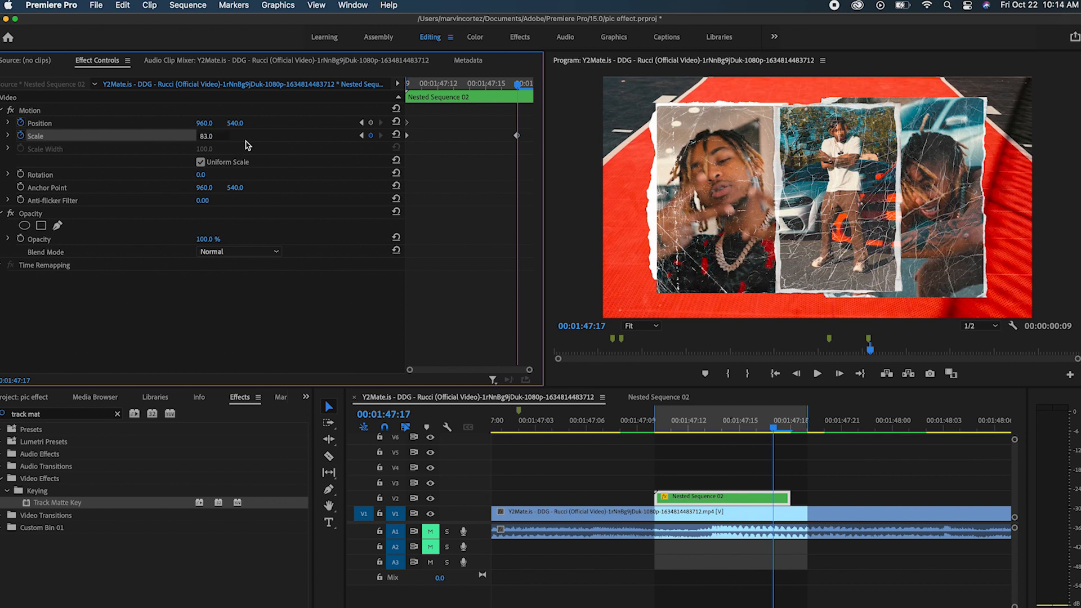
pyautogui.moveTo(203, 136)
pyautogui.mouseDown()
pyautogui.moveTo(224, 135)
pyautogui.moveTo(213, 136)
pyautogui.mouseUp()
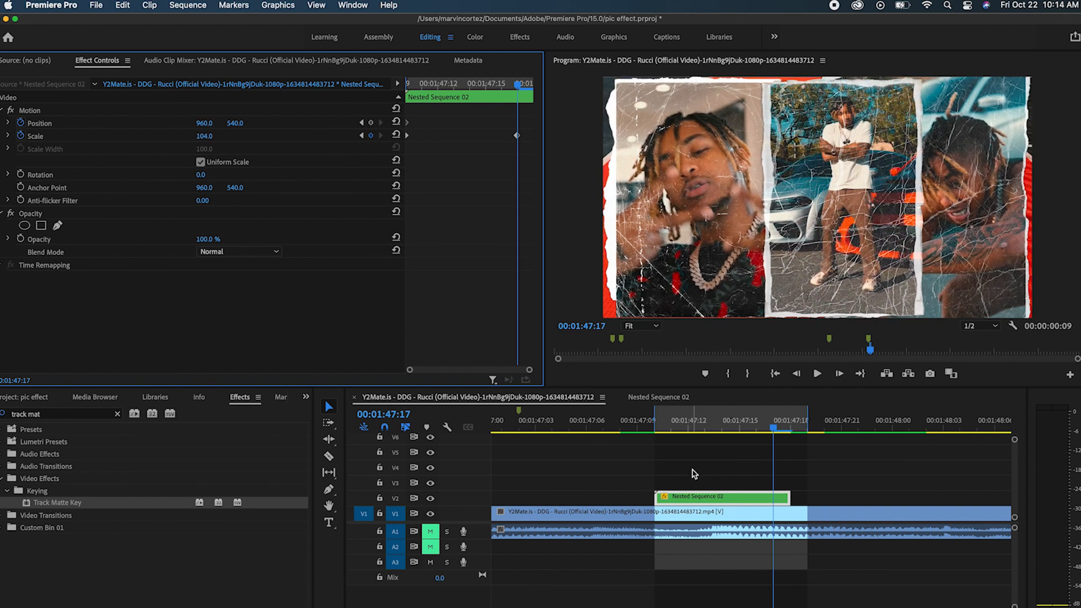
# Scrub through the nested clip's scale animation and render the effects between the in and out points again
pyautogui.click(677, 430)
pyautogui.moveTo(677, 427); pyautogui.dragTo(696, 445)
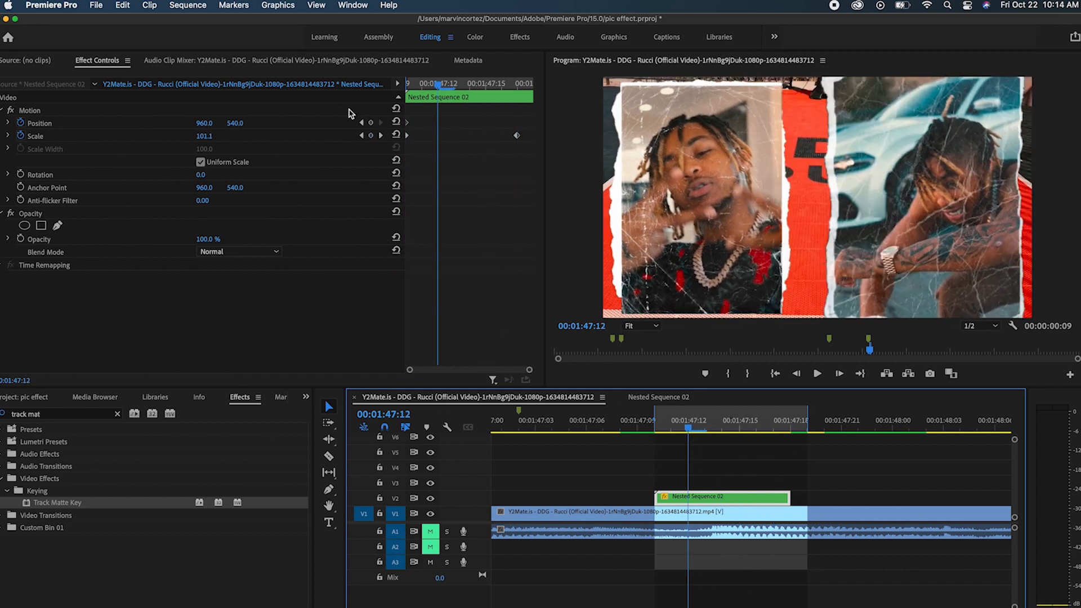
pyautogui.click(174, 5)
pyautogui.click(225, 42)
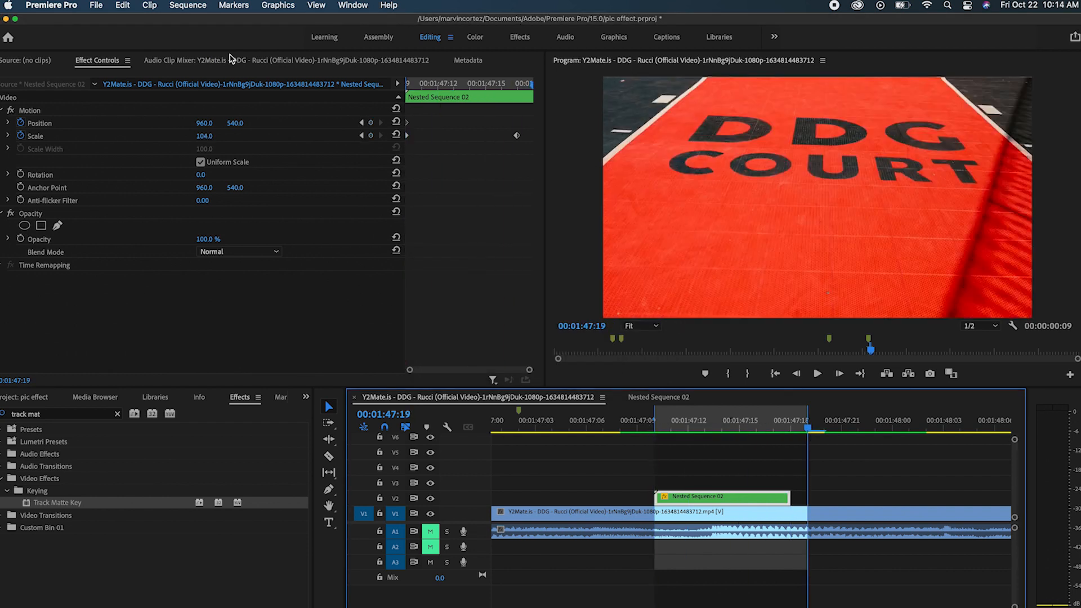
# Play back the animated picture transition in the music video, starting just before the nested clip
pyautogui.click(637, 419)
pyautogui.press('space')
pyautogui.press('space')
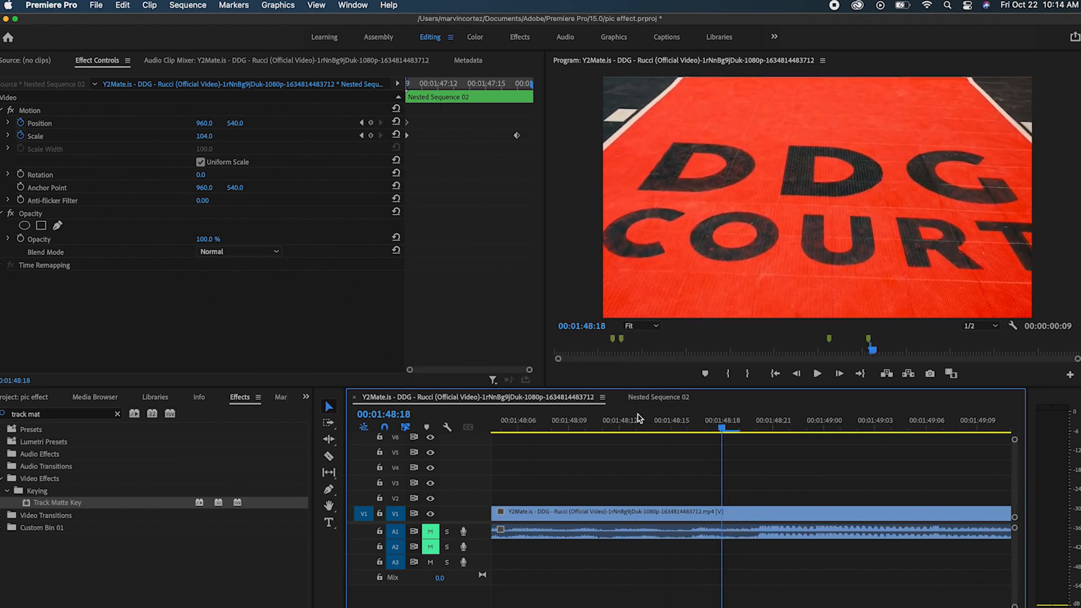
pyautogui.press('-')
pyautogui.press('-')
pyautogui.press('-')
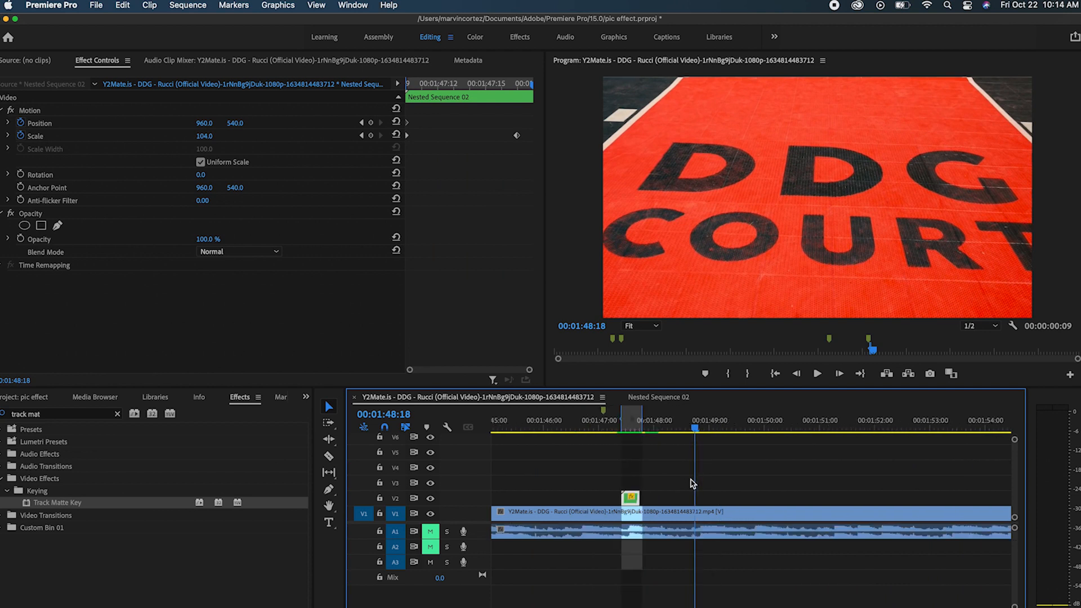
pyautogui.click(665, 429)
pyautogui.moveTo(664, 431); pyautogui.dragTo(619, 430)
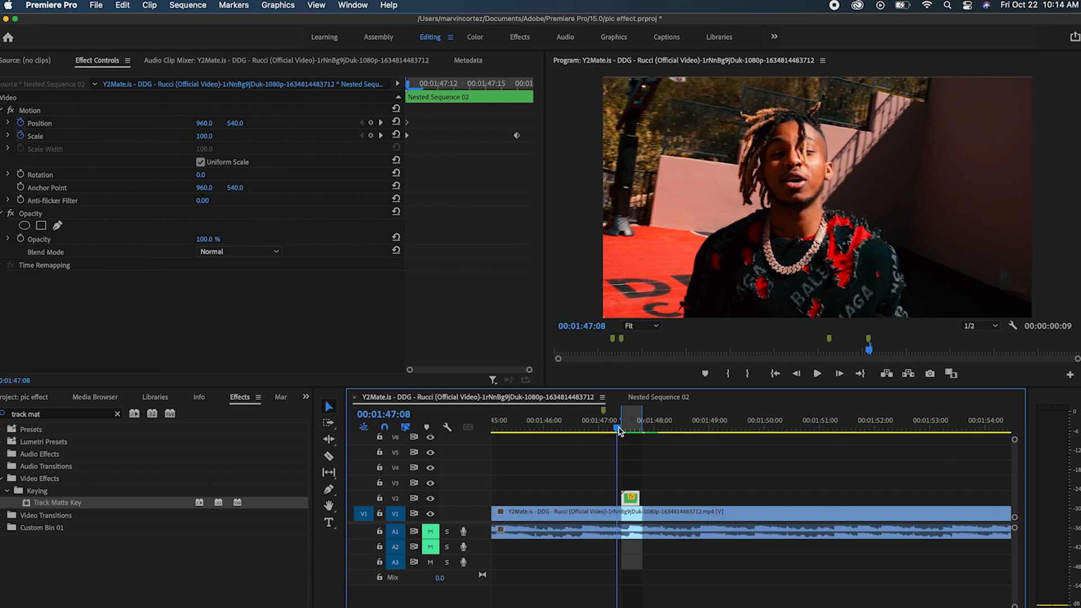
pyautogui.press('space')
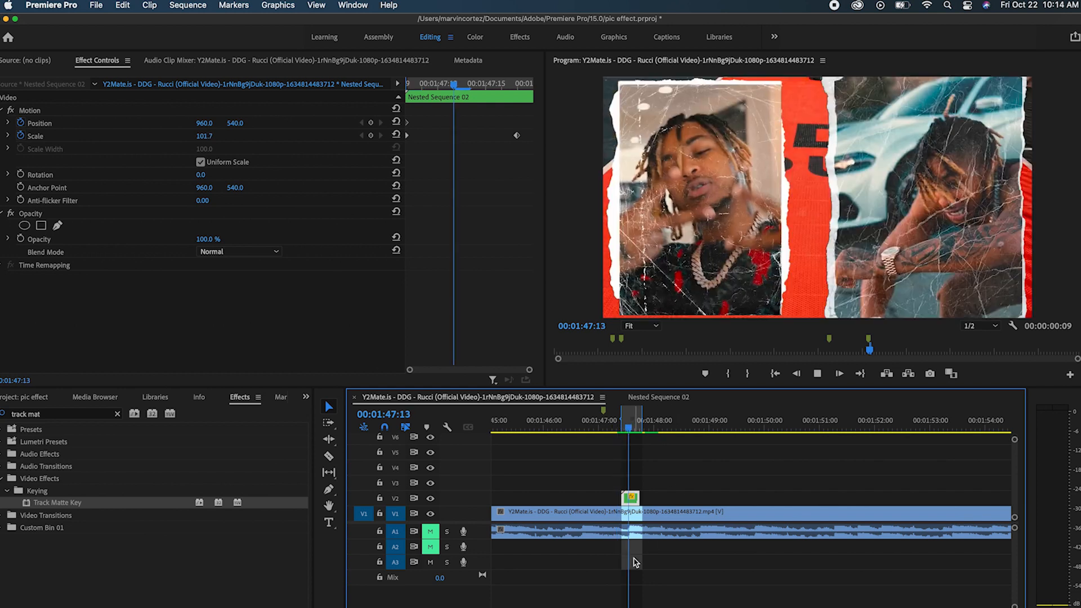